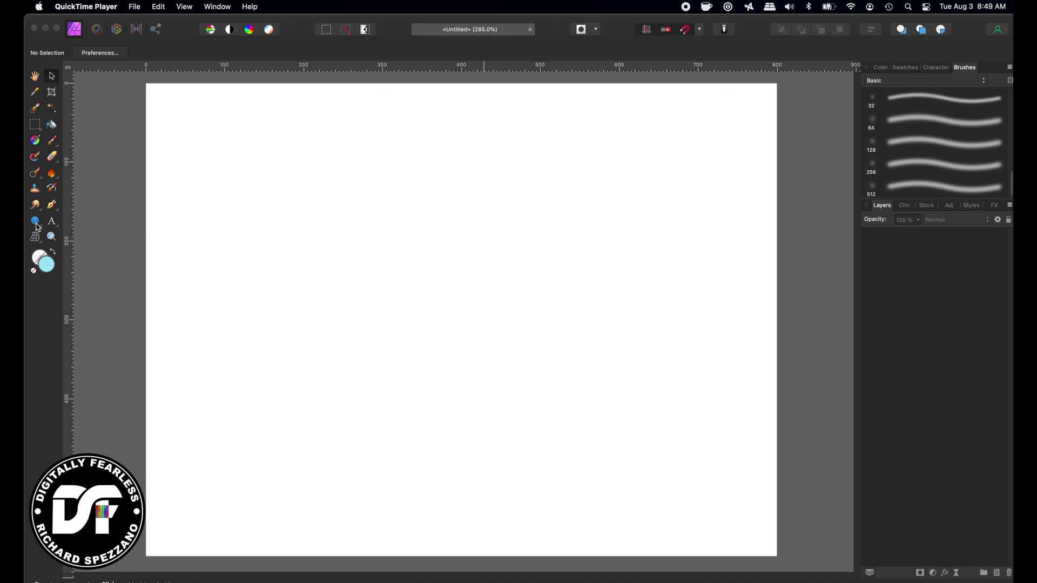
Draw a 193 px light-blue circle with the Ellipse Tool.
{"action": "left_click", "coordinate": [35, 221]}
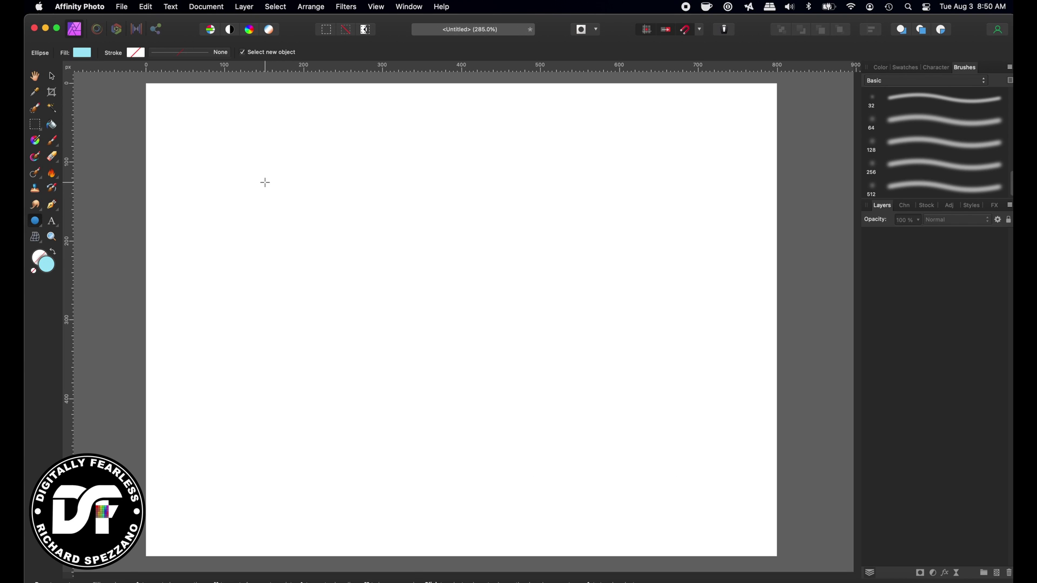
{"action": "left_click_drag", "start_coordinate": [265, 183], "coordinate": [278, 202]}
{"action": "mouse_move", "coordinate": [343, 310]}
{"action": "left_mouse_down"}
{"action": "mouse_move", "coordinate": [405, 347]}
{"action": "mouse_move", "coordinate": [338, 271]}
{"action": "mouse_move", "coordinate": [394, 340]}
{"action": "mouse_move", "coordinate": [452, 367]}
{"action": "mouse_move", "coordinate": [513, 431]}
{"action": "left_mouse_up"}
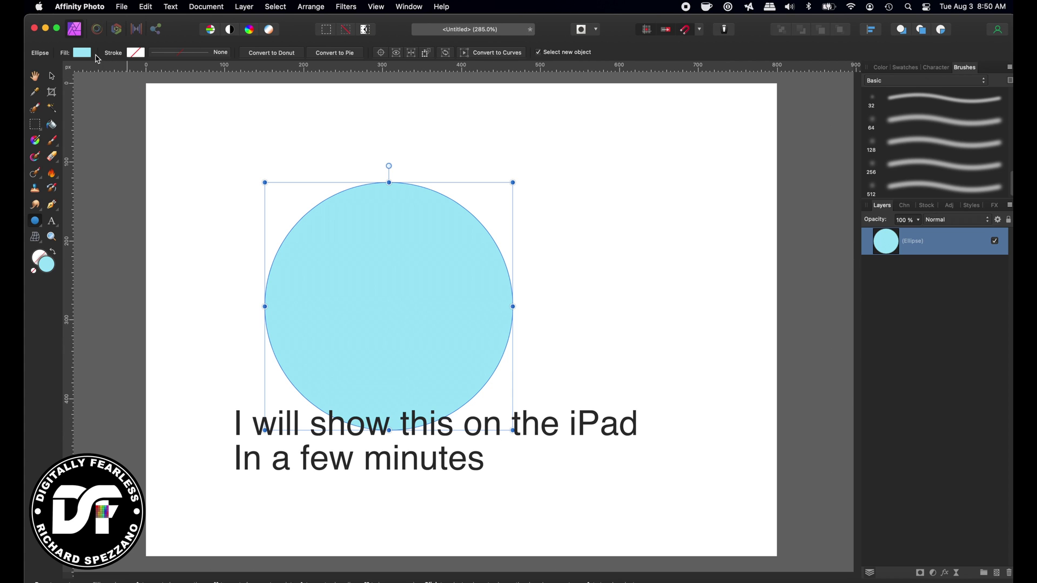
Shift the circle slightly left and place a duplicate copy to its right.
{"action": "left_click", "coordinate": [51, 76]}
{"action": "left_click_drag", "start_coordinate": [383, 273], "coordinate": [320, 267]}
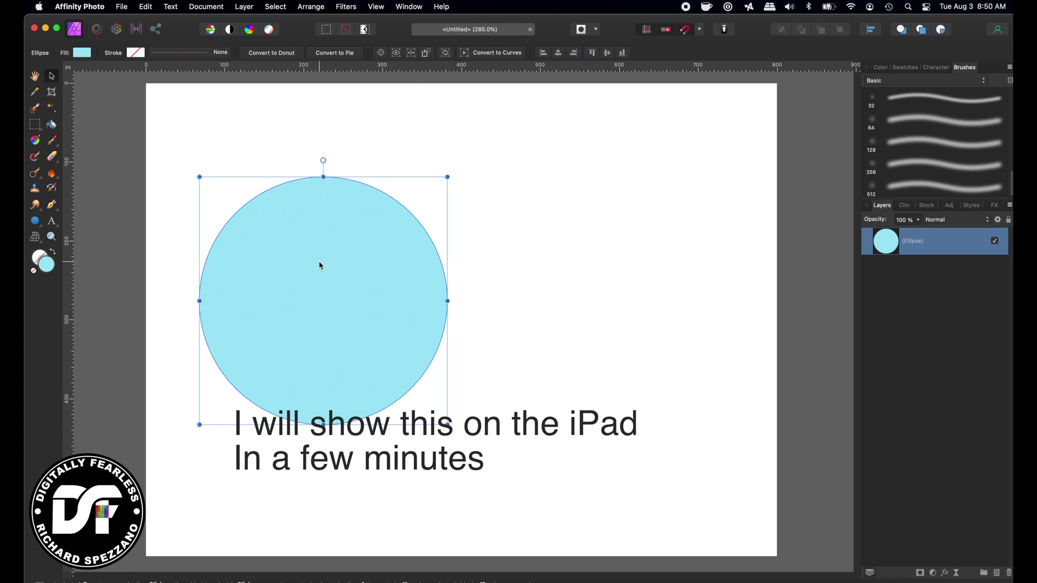
{"action": "key", "text": "super+j"}
{"action": "left_click_drag", "start_coordinate": [320, 263], "coordinate": [621, 306]}
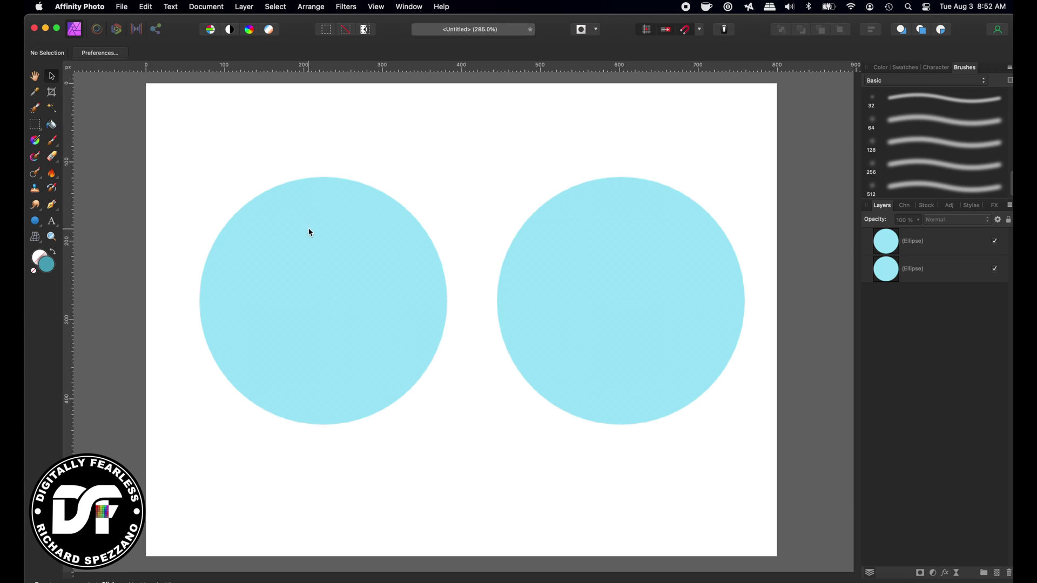
{"action": "double_click", "coordinate": [47, 263]}
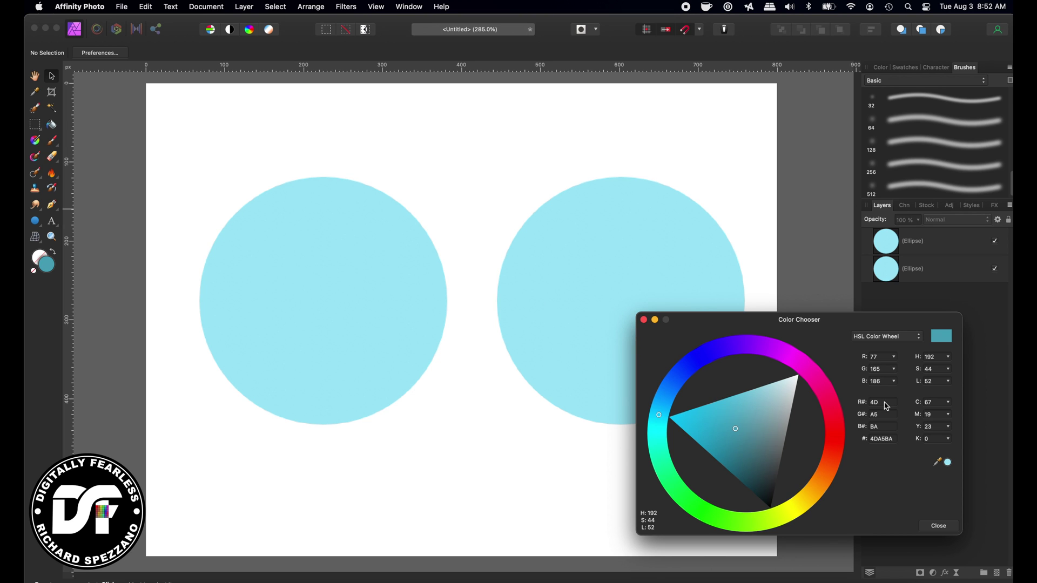
{"action": "left_click", "coordinate": [948, 463]}
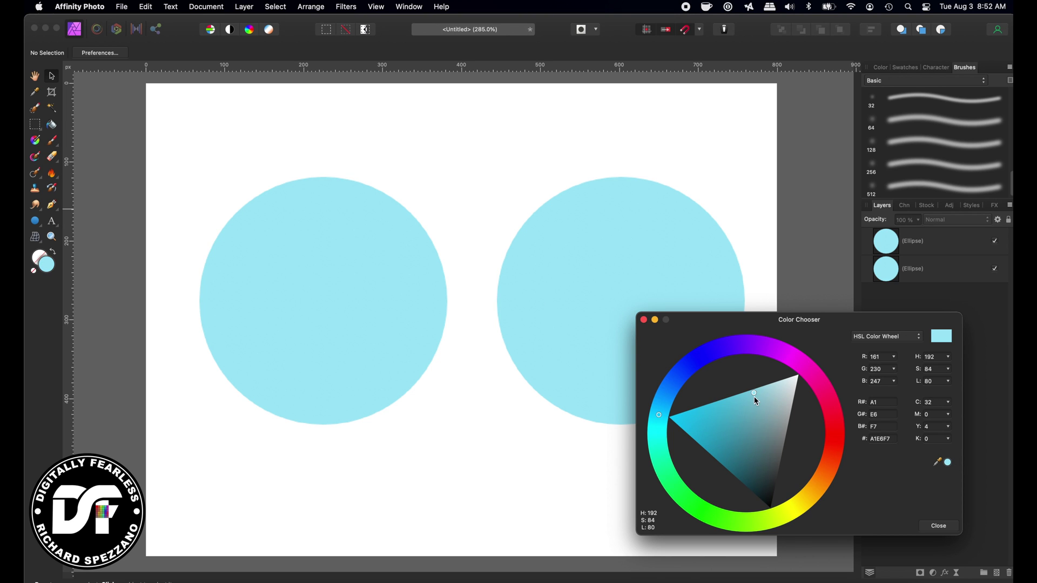
{"action": "left_click", "coordinate": [730, 430]}
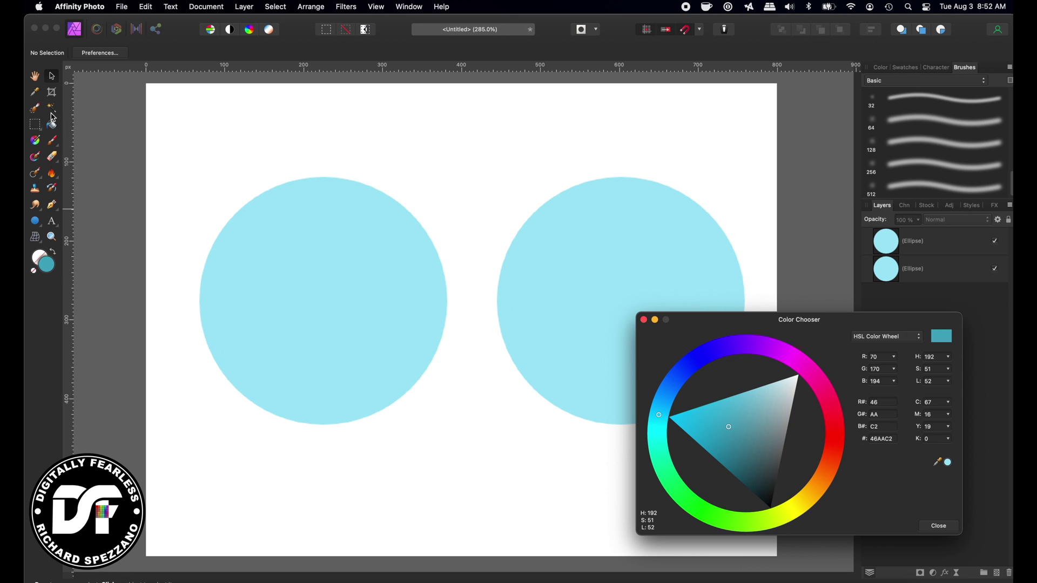
{"action": "left_click", "coordinate": [52, 144]}
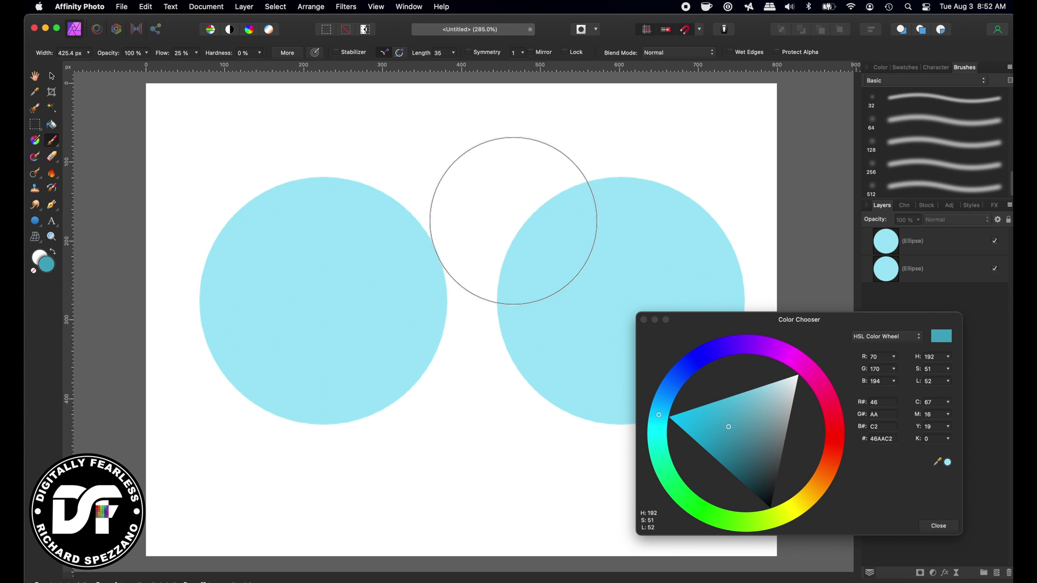
{"action": "left_click", "coordinate": [509, 224]}
{"action": "mouse_move", "coordinate": [509, 224]}
{"action": "left_mouse_down"}
{"action": "mouse_move", "coordinate": [324, 388]}
{"action": "mouse_move", "coordinate": [267, 460]}
{"action": "mouse_move", "coordinate": [251, 455]}
{"action": "mouse_move", "coordinate": [262, 492]}
{"action": "left_mouse_up"}
{"action": "left_click_drag", "start_coordinate": [716, 319], "coordinate": [872, 313]}
{"action": "mouse_move", "coordinate": [559, 98]}
{"action": "left_mouse_down"}
{"action": "mouse_move", "coordinate": [493, 185]}
{"action": "mouse_move", "coordinate": [412, 338]}
{"action": "mouse_move", "coordinate": [227, 499]}
{"action": "mouse_move", "coordinate": [368, 375]}
{"action": "mouse_move", "coordinate": [518, 162]}
{"action": "left_mouse_up"}
{"action": "left_click_drag", "start_coordinate": [527, 363], "coordinate": [409, 505]}
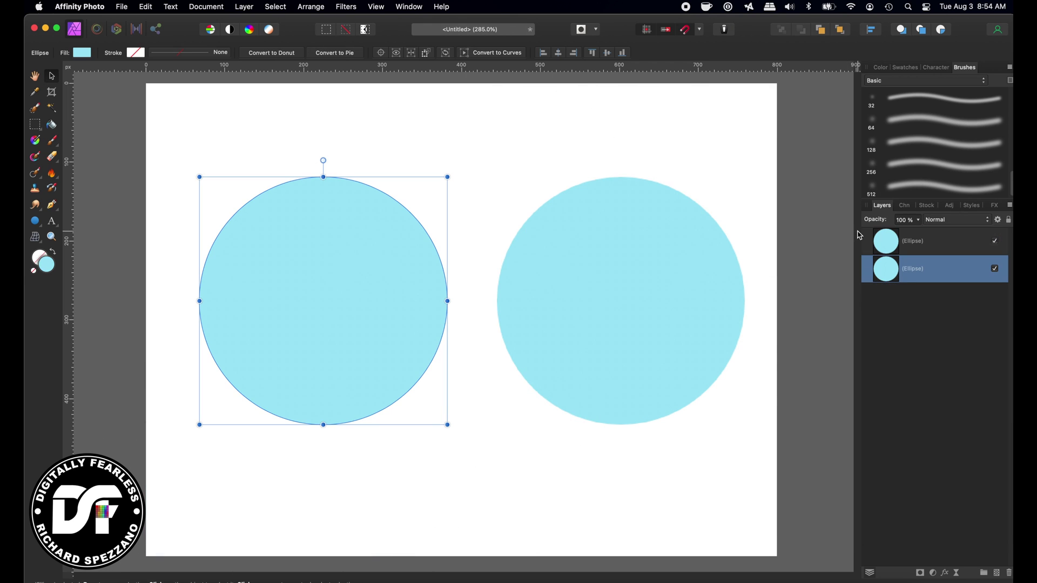
Rasterize both Ellipse layers into pixel layers, then select the left circle with the Paint Brush.
{"action": "right_click", "coordinate": [898, 274]}
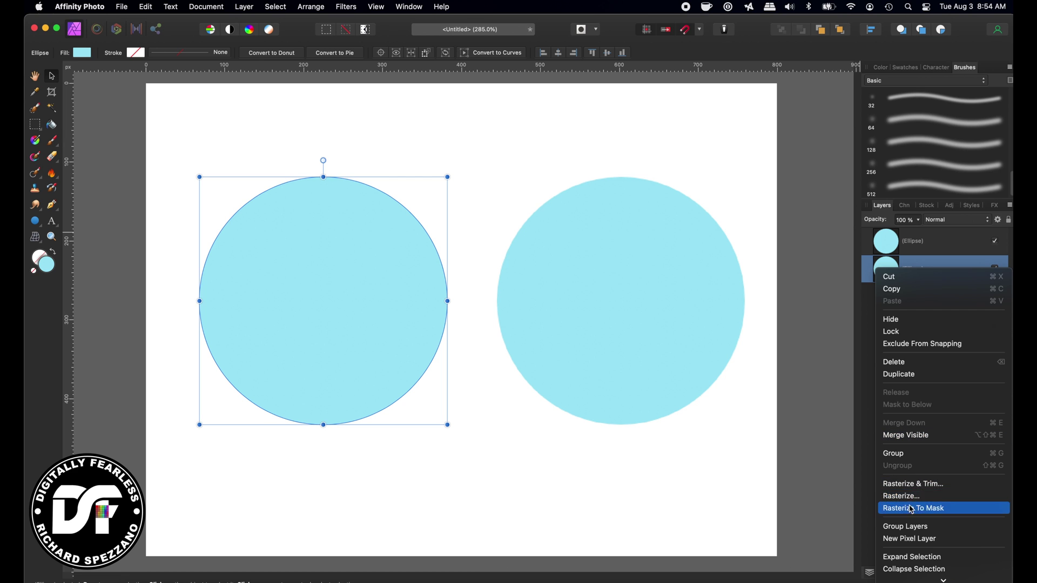
{"action": "left_click", "coordinate": [907, 495]}
{"action": "right_click", "coordinate": [918, 242]}
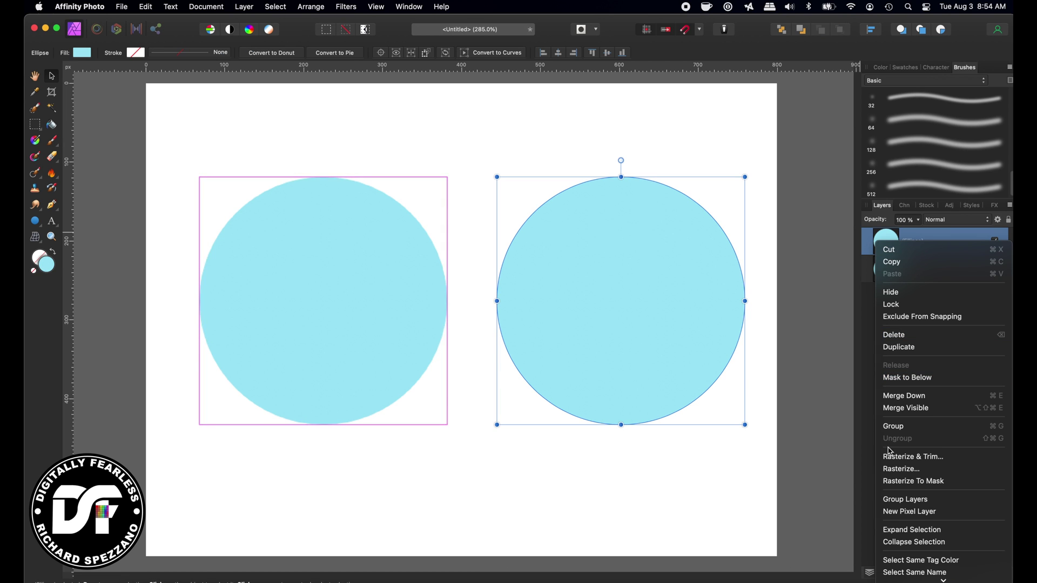
{"action": "left_click", "coordinate": [895, 469]}
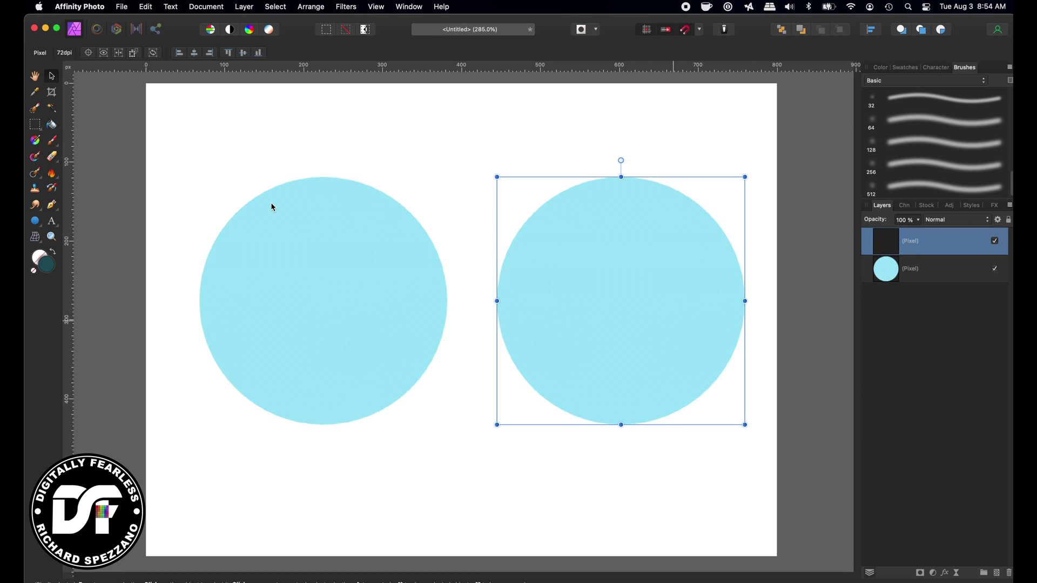
{"action": "left_click", "coordinate": [315, 230]}
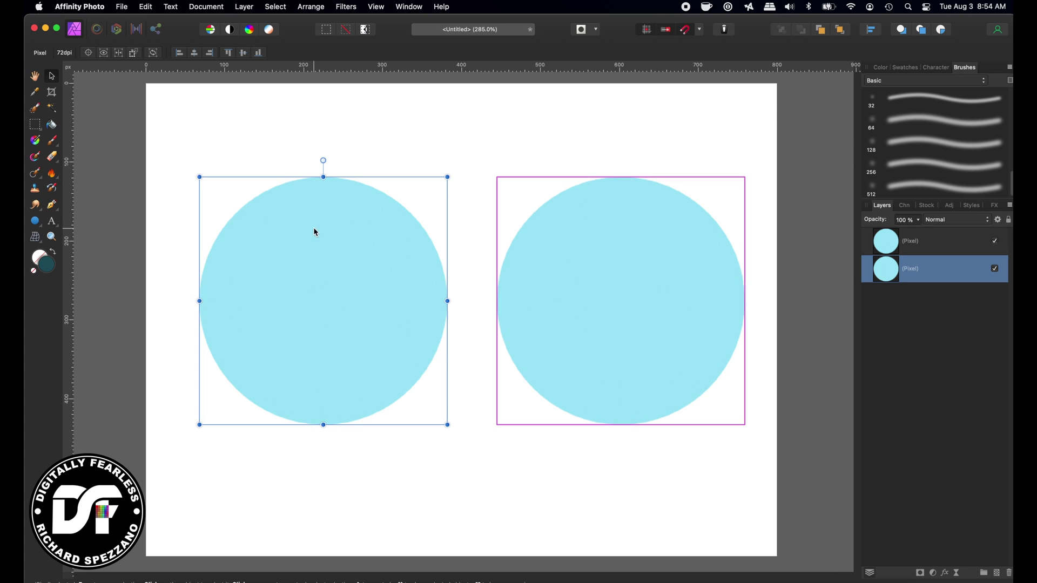
{"action": "left_click", "coordinate": [54, 142]}
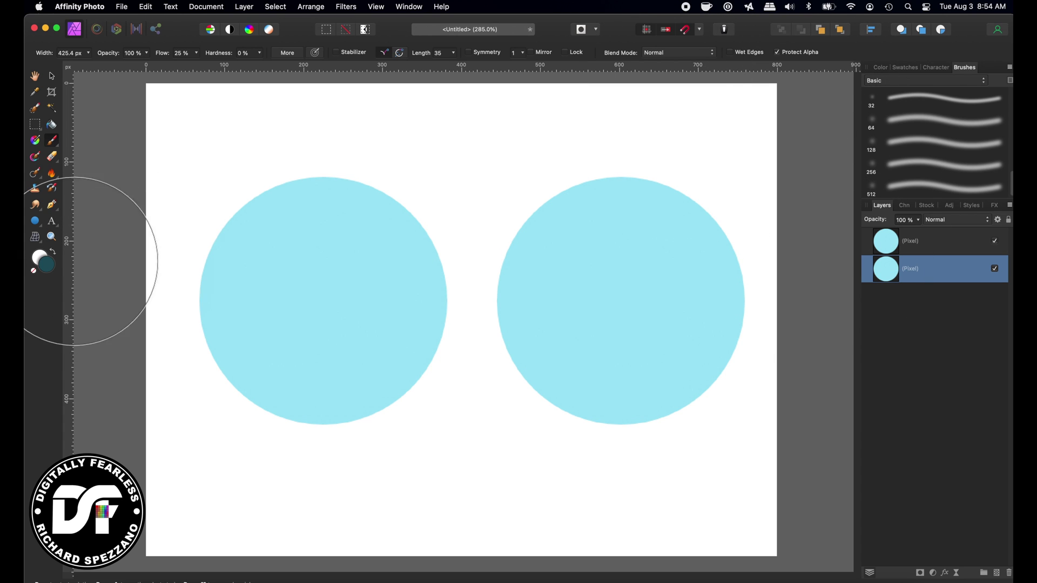
Set the brush colour to the mid teal 438EA1.
{"action": "double_click", "coordinate": [49, 265]}
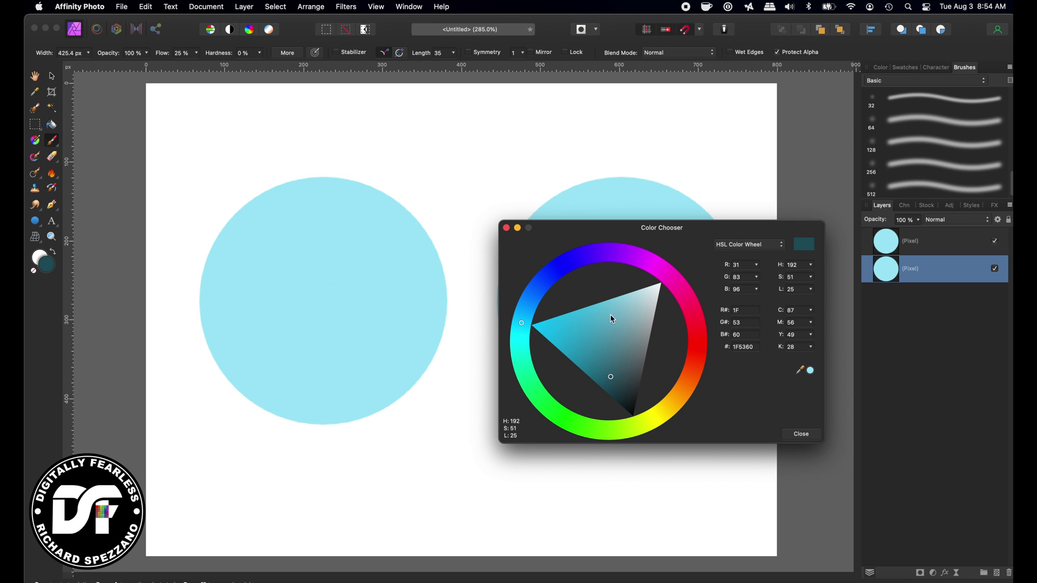
{"action": "mouse_move", "coordinate": [620, 310]}
{"action": "left_mouse_down"}
{"action": "mouse_move", "coordinate": [618, 301]}
{"action": "mouse_move", "coordinate": [604, 348]}
{"action": "left_mouse_up"}
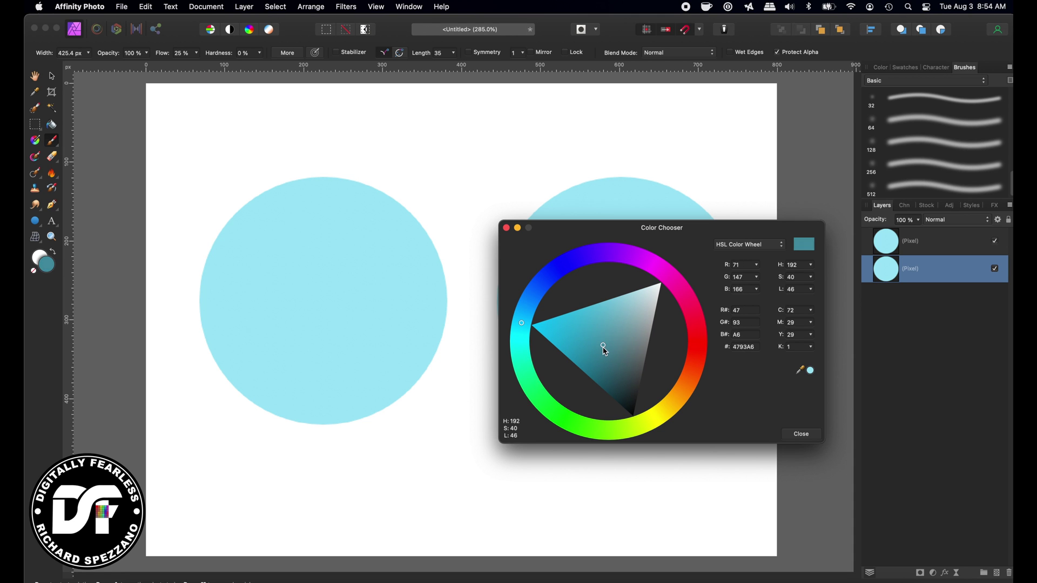
{"action": "left_click", "coordinate": [800, 436]}
Brush soft teal shading over the left circle's lower right and bottom.
{"action": "left_click_drag", "start_coordinate": [284, 278], "coordinate": [381, 220]}
{"action": "key", "text": "super+z"}
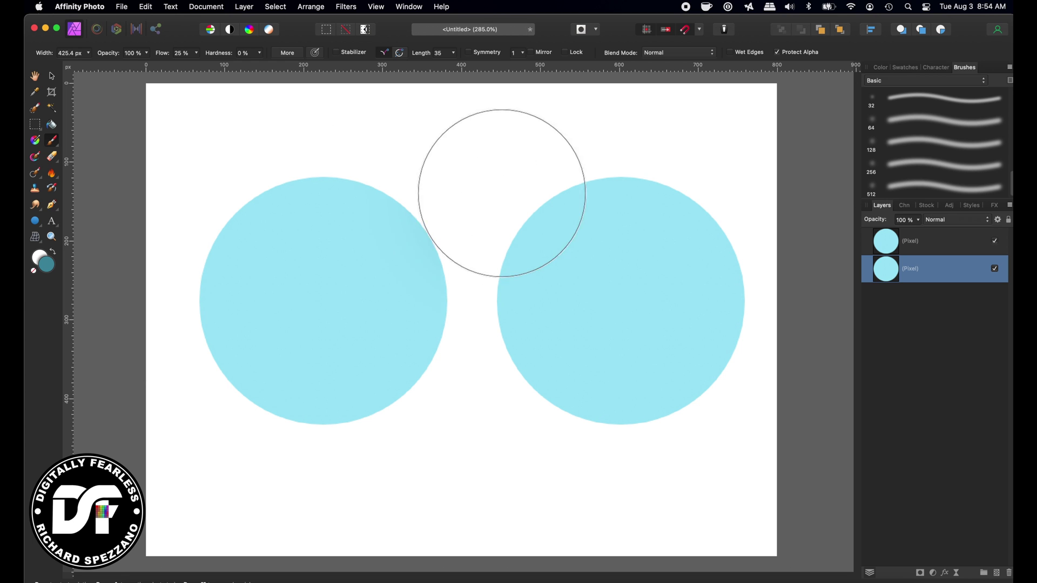
{"action": "left_click", "coordinate": [450, 244]}
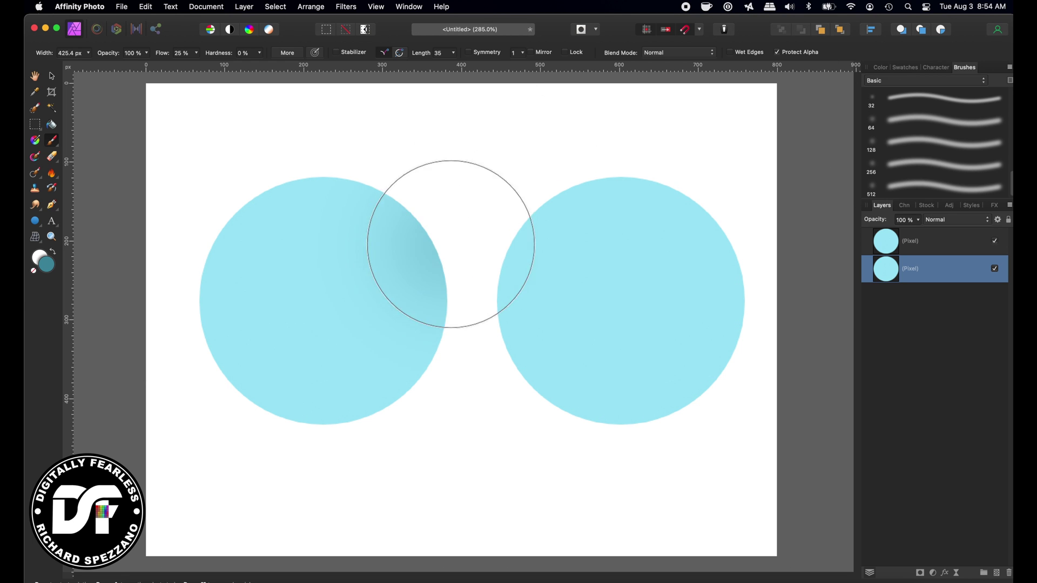
{"action": "mouse_move", "coordinate": [446, 225]}
{"action": "left_mouse_down"}
{"action": "mouse_move", "coordinate": [415, 326]}
{"action": "mouse_move", "coordinate": [370, 377]}
{"action": "mouse_move", "coordinate": [230, 446]}
{"action": "left_mouse_up"}
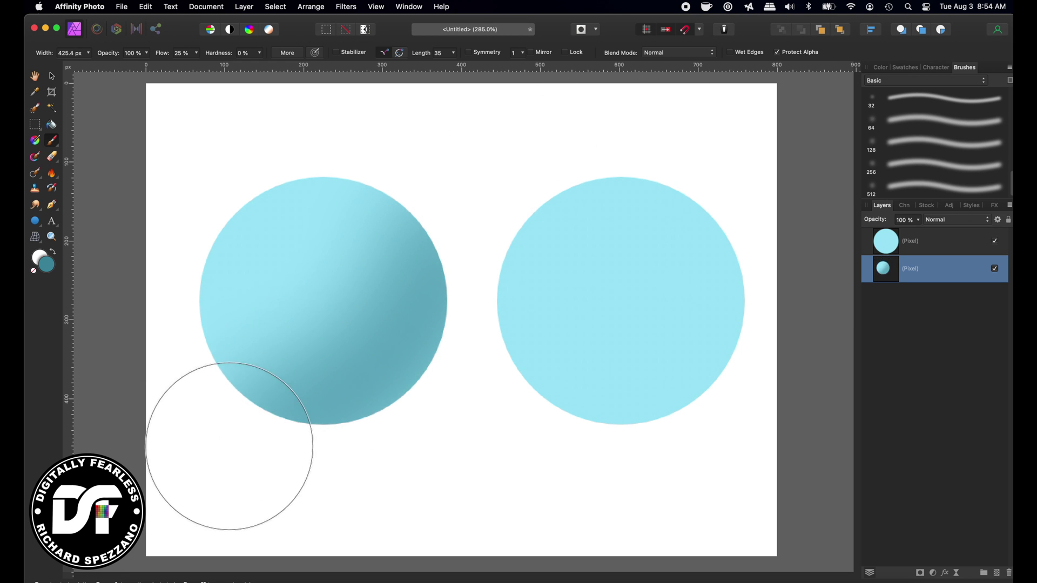
{"action": "mouse_move", "coordinate": [169, 387]}
{"action": "left_mouse_down"}
{"action": "mouse_move", "coordinate": [244, 429]}
{"action": "mouse_move", "coordinate": [353, 431]}
{"action": "mouse_move", "coordinate": [468, 297]}
{"action": "mouse_move", "coordinate": [461, 321]}
{"action": "mouse_move", "coordinate": [365, 438]}
{"action": "mouse_move", "coordinate": [225, 455]}
{"action": "mouse_move", "coordinate": [135, 414]}
{"action": "mouse_move", "coordinate": [248, 451]}
{"action": "mouse_move", "coordinate": [434, 388]}
{"action": "left_mouse_up"}
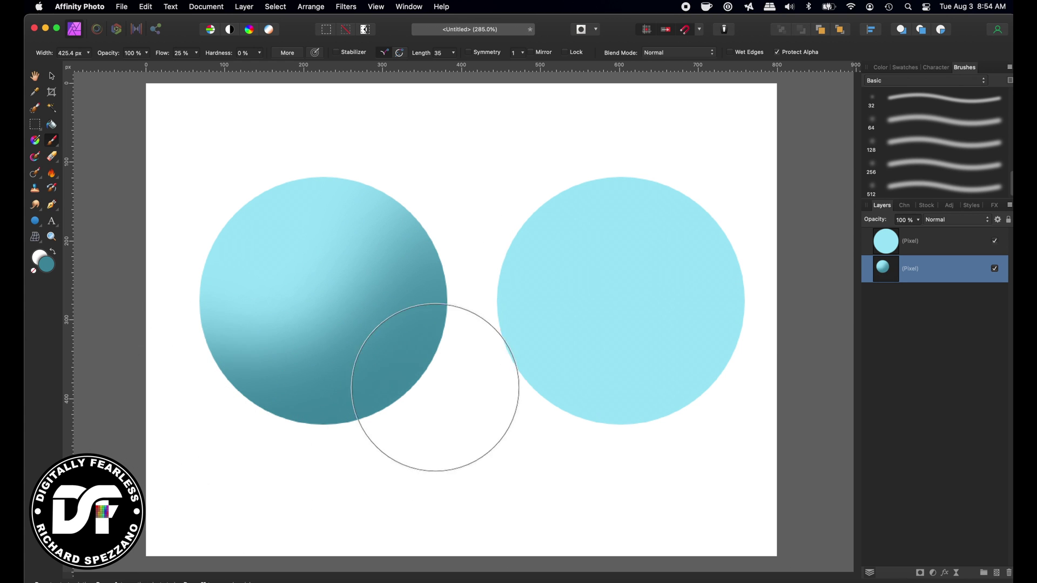
{"action": "left_click", "coordinate": [52, 79]}
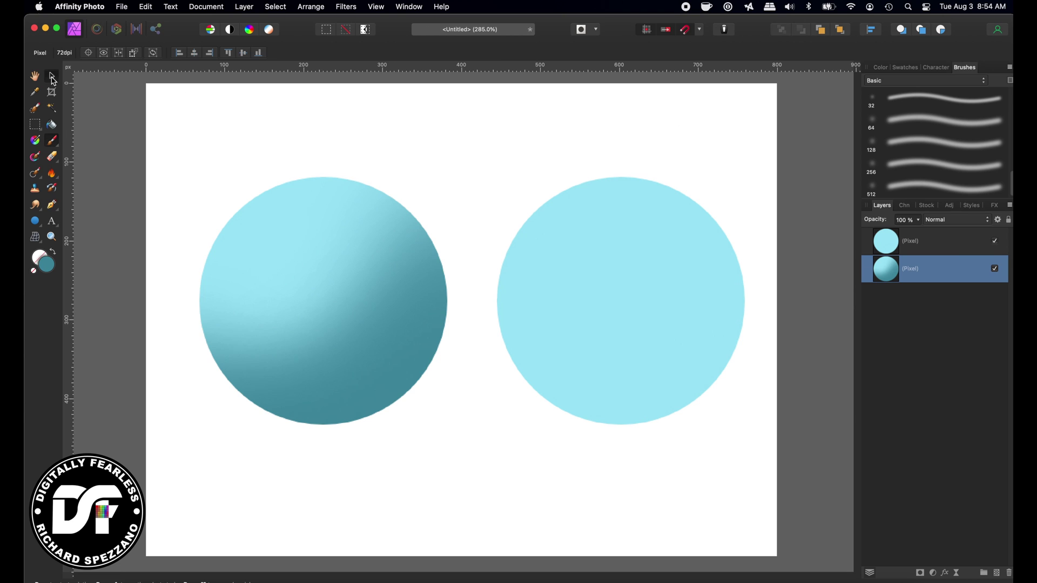
Set the brush colour to the very pale cyan DEF2F7.
{"action": "left_click", "coordinate": [46, 265]}
{"action": "left_click_drag", "start_coordinate": [588, 377], "coordinate": [649, 294]}
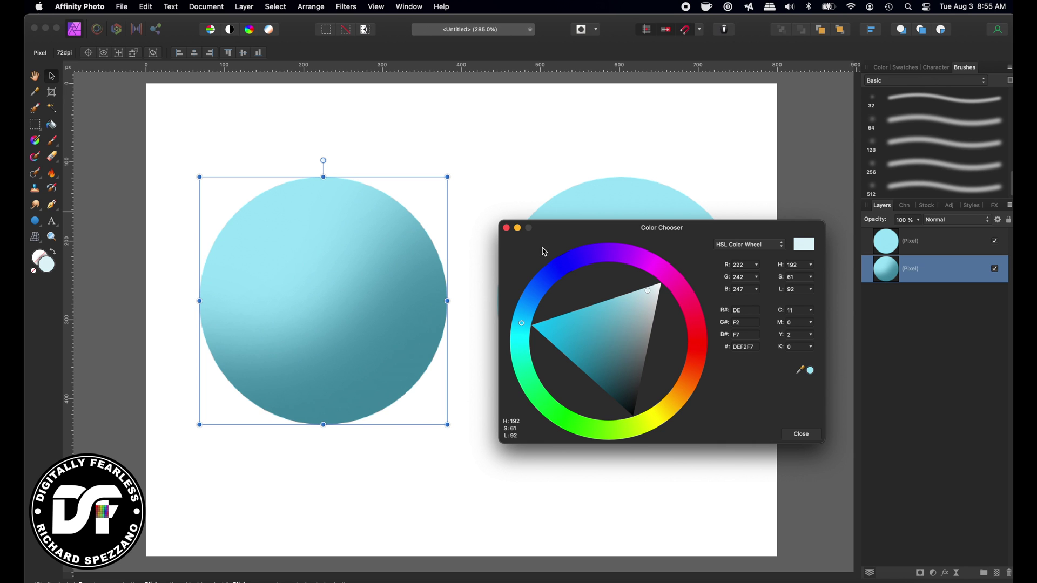
{"action": "left_click", "coordinate": [506, 228]}
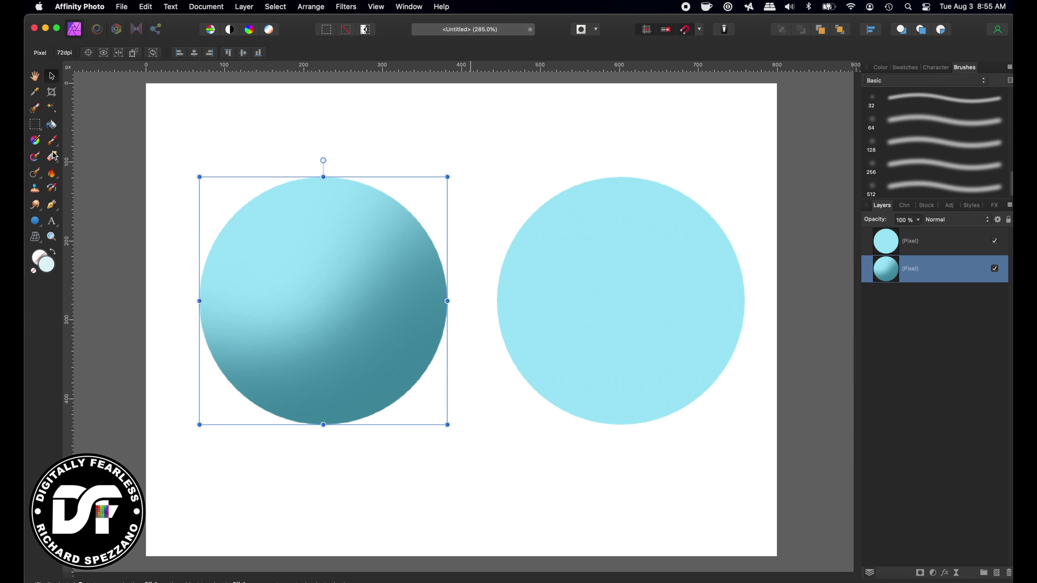
With a smaller brush, paint a soft highlight on the left circle's upper left.
{"action": "key", "text": "b"}
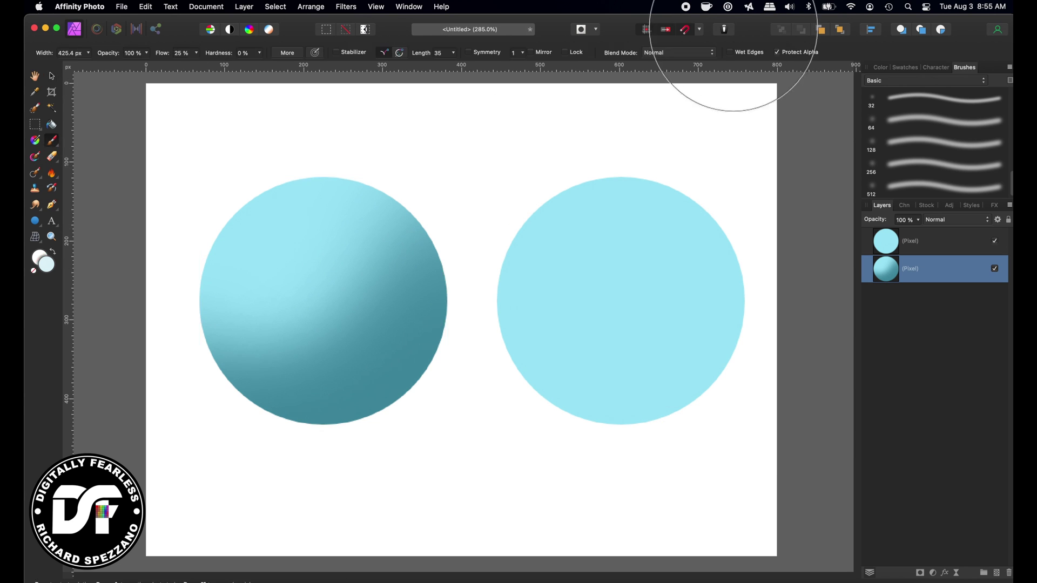
{"action": "key", "text": "["}
{"action": "mouse_move", "coordinate": [254, 330]}
{"action": "left_mouse_down"}
{"action": "mouse_move", "coordinate": [261, 294]}
{"action": "mouse_move", "coordinate": [324, 231]}
{"action": "left_mouse_up"}
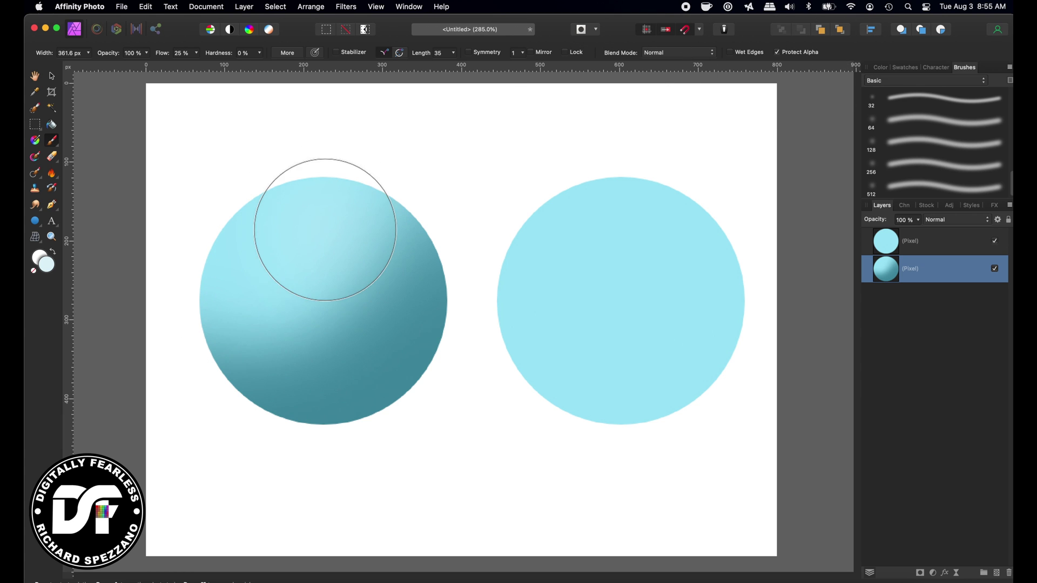
{"action": "key", "text": "bracketleft"}
{"action": "key", "text": "bracketleft"}
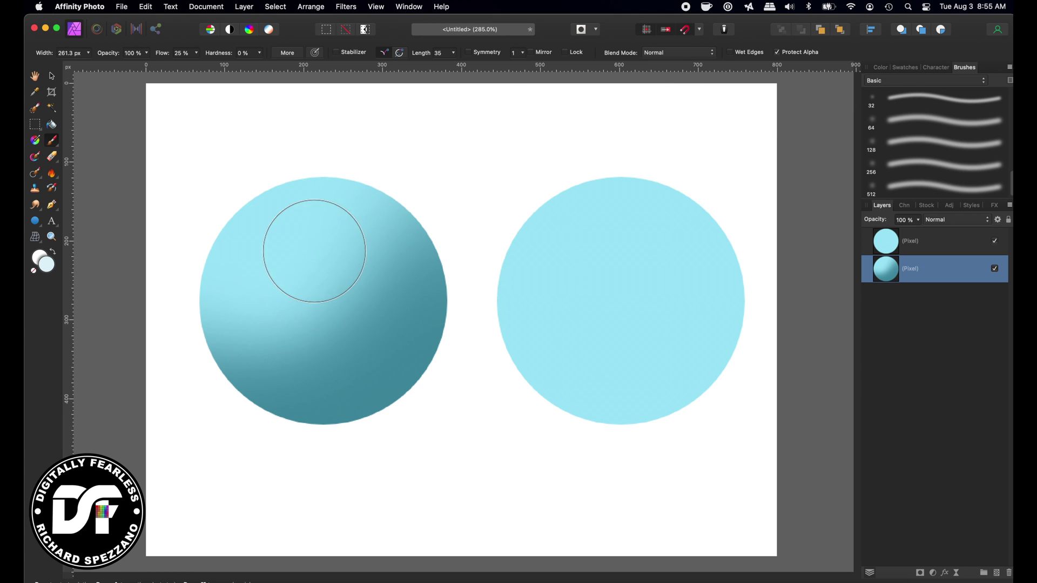
{"action": "mouse_move", "coordinate": [314, 251]}
{"action": "left_mouse_down"}
{"action": "mouse_move", "coordinate": [291, 265]}
{"action": "mouse_move", "coordinate": [298, 253]}
{"action": "mouse_move", "coordinate": [281, 246]}
{"action": "mouse_move", "coordinate": [293, 259]}
{"action": "mouse_move", "coordinate": [318, 237]}
{"action": "left_mouse_up"}
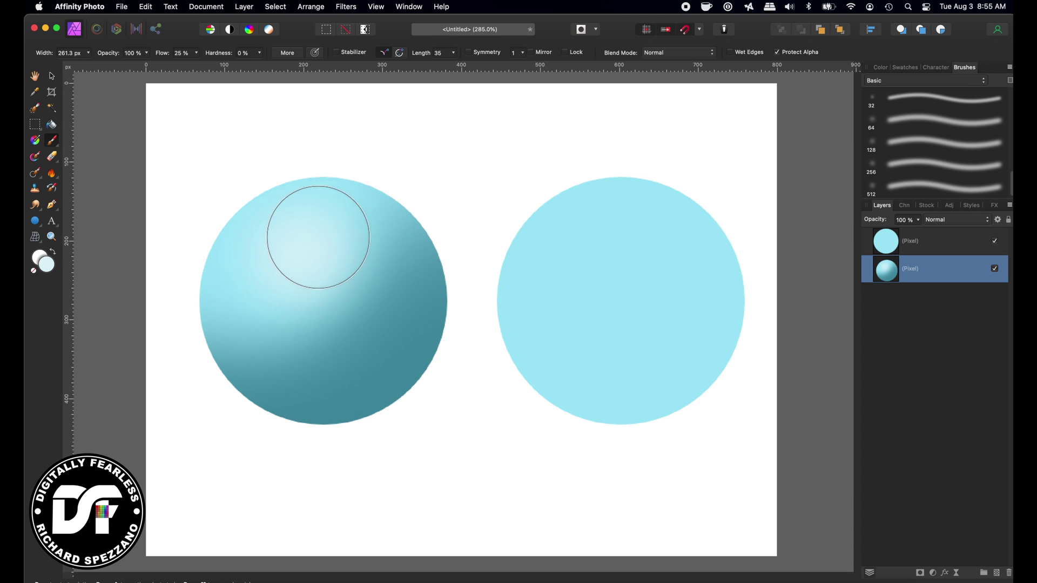
{"action": "left_click", "coordinate": [51, 75]}
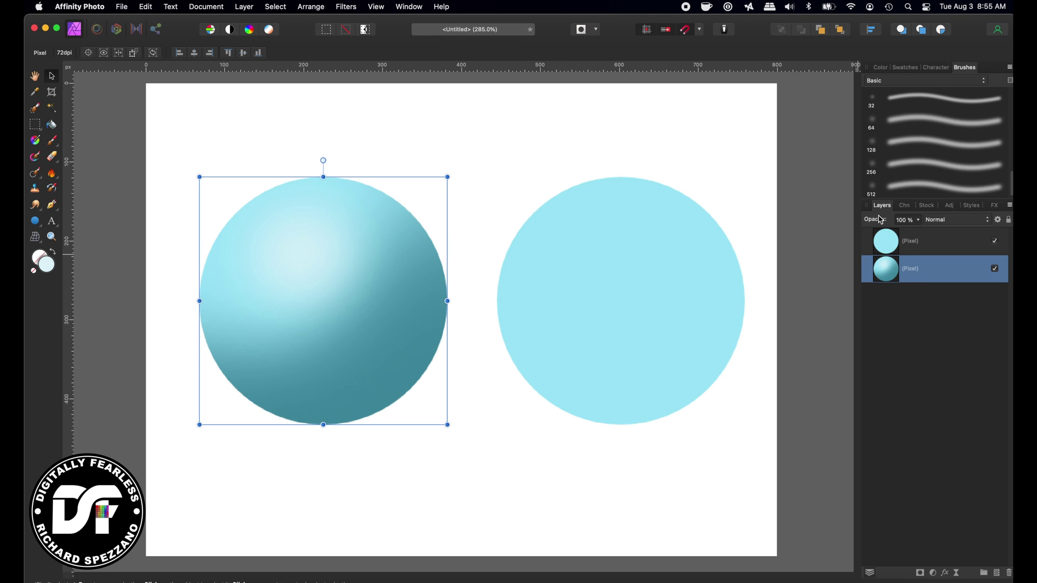
{"action": "left_click_drag", "start_coordinate": [890, 223], "coordinate": [856, 223]}
{"action": "left_click_drag", "start_coordinate": [749, 226], "coordinate": [906, 221]}
{"action": "left_click", "coordinate": [272, 253]}
{"action": "left_click", "coordinate": [598, 262]}
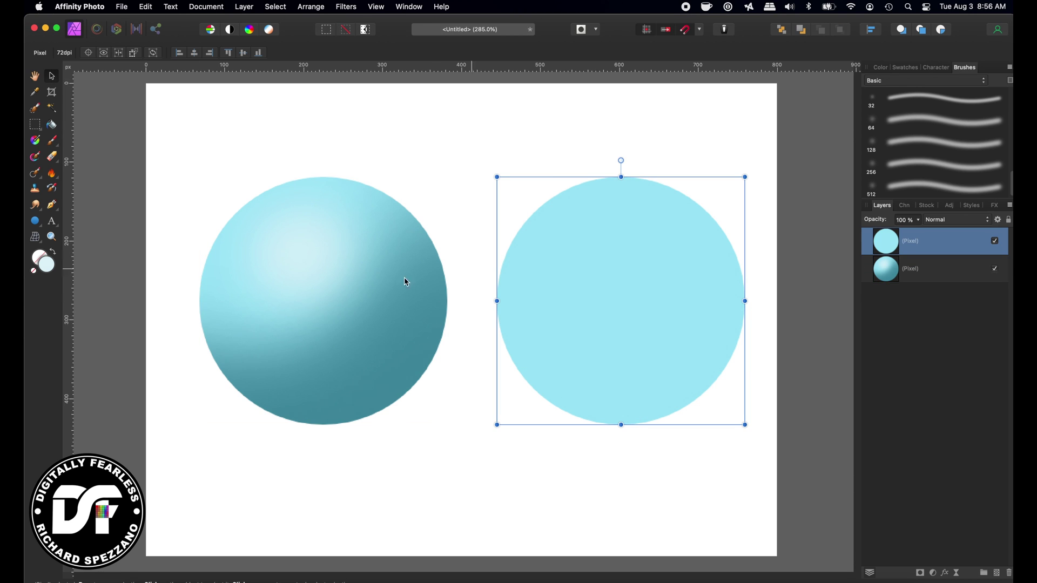
{"action": "left_click", "coordinate": [151, 102]}
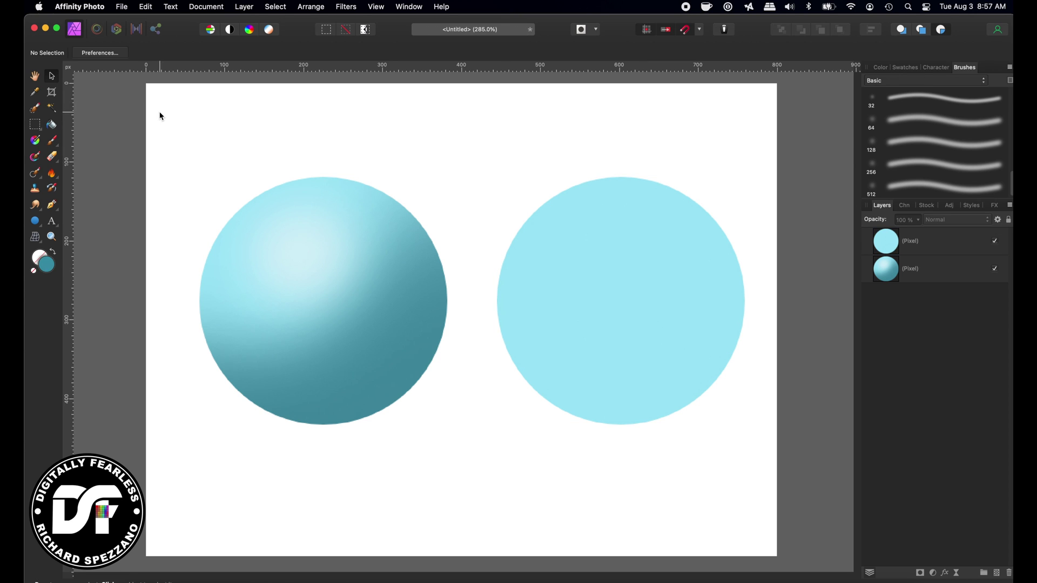
On a new pixel layer, paint a dark teal shadow stroke along the right sphere's lower-right edge.
{"action": "left_click", "coordinate": [997, 574]}
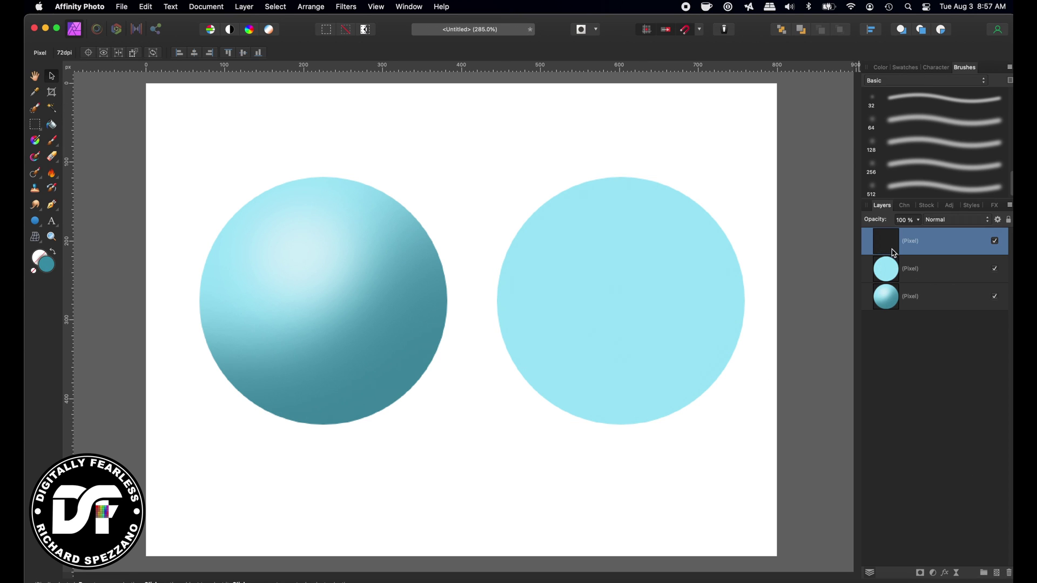
{"action": "left_click", "coordinate": [50, 141]}
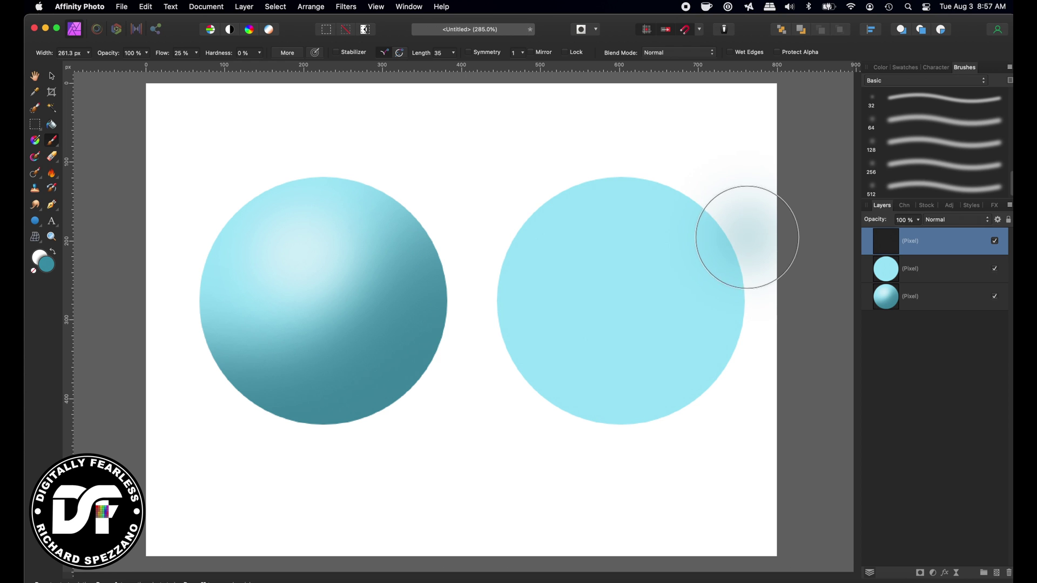
{"action": "mouse_move", "coordinate": [826, 240]}
{"action": "left_mouse_down"}
{"action": "mouse_move", "coordinate": [745, 259]}
{"action": "mouse_move", "coordinate": [662, 372]}
{"action": "mouse_move", "coordinate": [493, 416]}
{"action": "mouse_move", "coordinate": [588, 407]}
{"action": "mouse_move", "coordinate": [745, 319]}
{"action": "mouse_move", "coordinate": [663, 365]}
{"action": "mouse_move", "coordinate": [432, 370]}
{"action": "left_mouse_up"}
{"action": "key", "text": "cmd+z"}
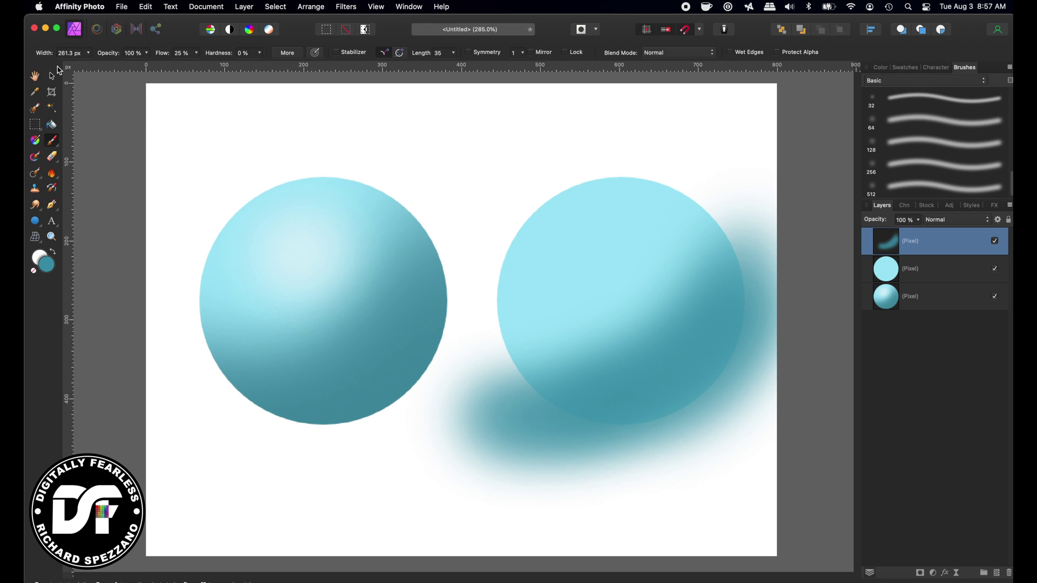
{"action": "left_click", "coordinate": [52, 76]}
{"action": "mouse_move", "coordinate": [886, 243]}
{"action": "left_mouse_down"}
{"action": "mouse_move", "coordinate": [879, 276]}
{"action": "mouse_move", "coordinate": [940, 270]}
{"action": "left_mouse_up"}
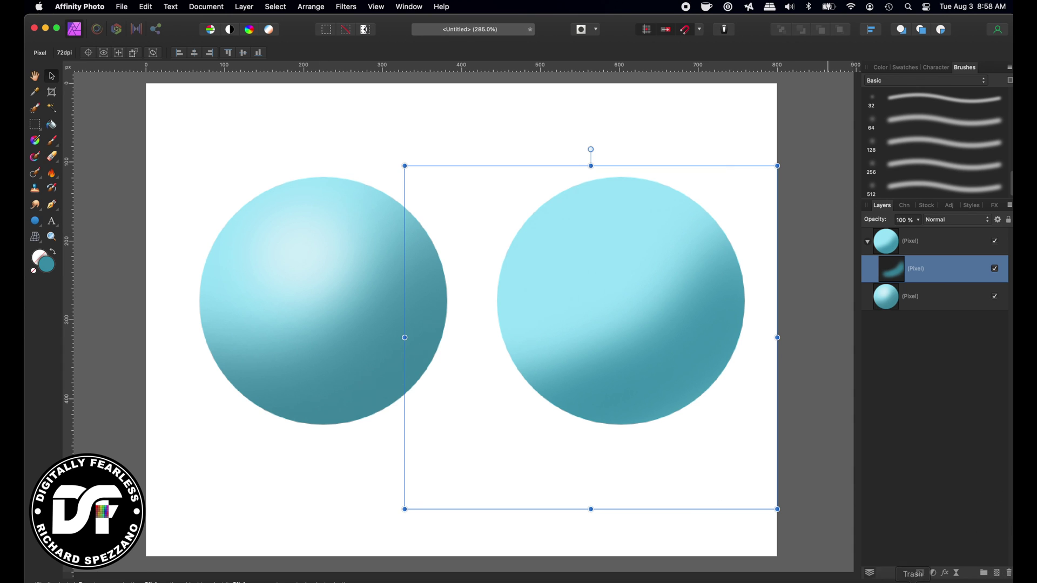
Add an empty pixel layer above the shadow stroke for the highlight.
{"action": "left_click", "coordinate": [996, 573]}
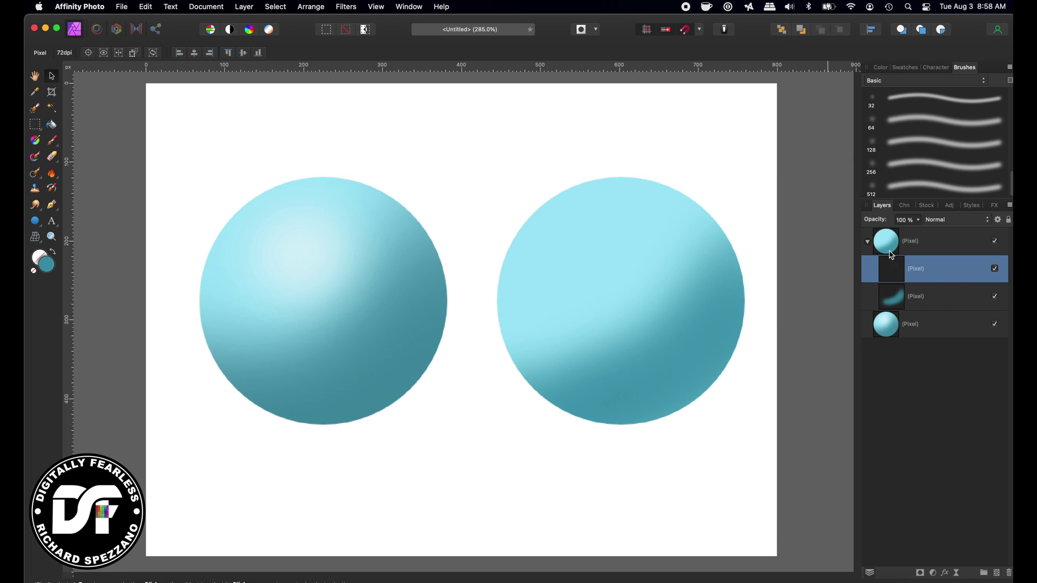
Set the brush colour to a near-white pale blue.
{"action": "double_click", "coordinate": [47, 264]}
{"action": "left_click", "coordinate": [638, 299]}
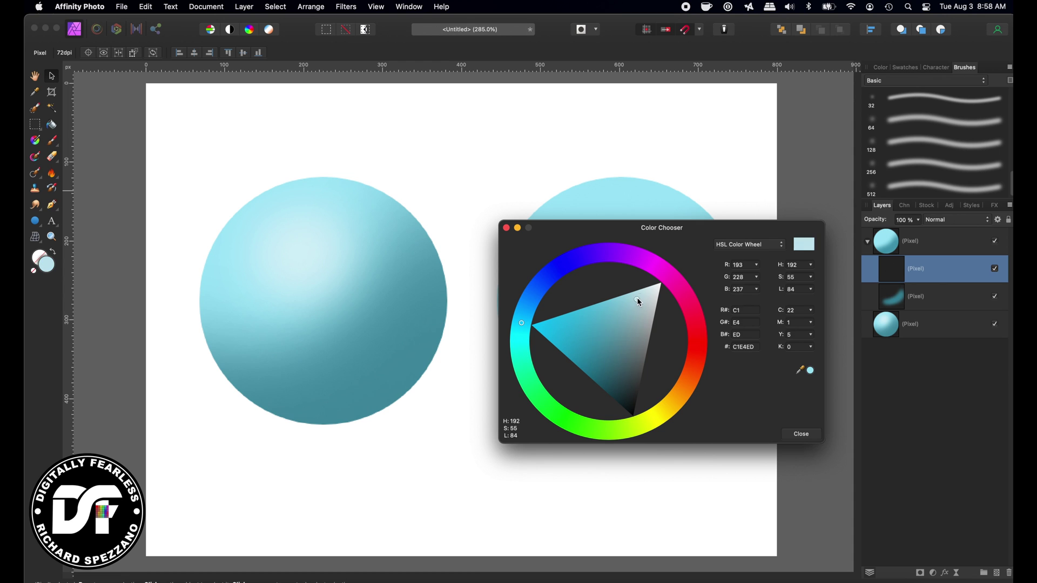
{"action": "left_click_drag", "start_coordinate": [639, 301], "coordinate": [647, 288]}
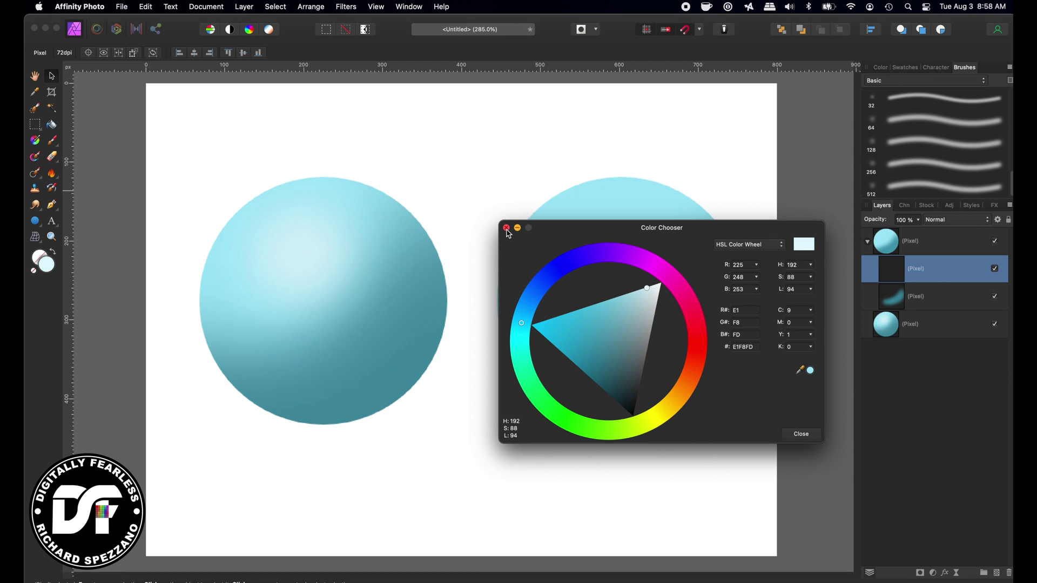
{"action": "left_click", "coordinate": [506, 228]}
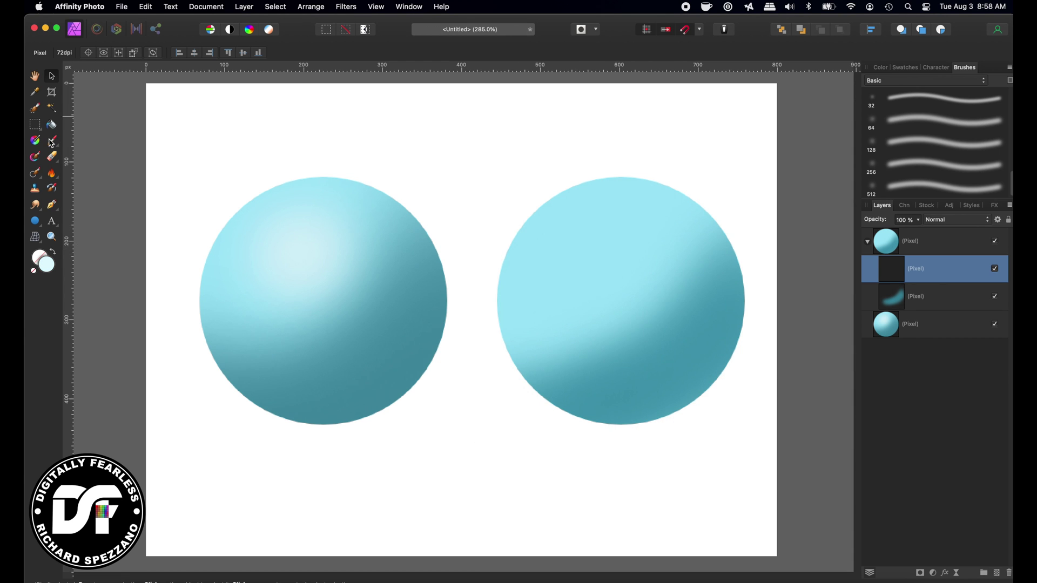
Paint a soft highlight on the right sphere's top, then select the shadow stroke layer.
{"action": "left_click", "coordinate": [51, 141]}
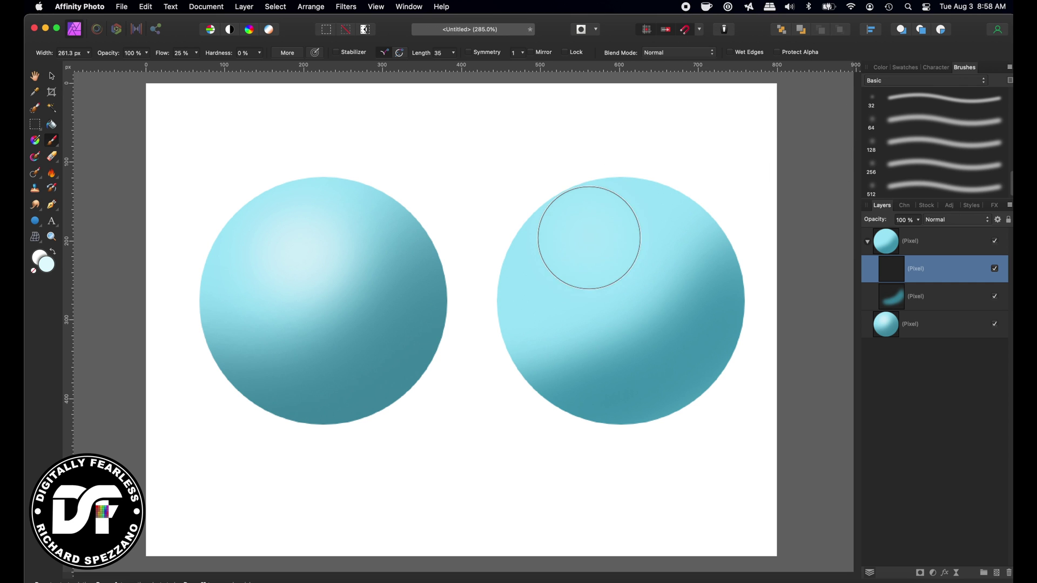
{"action": "mouse_move", "coordinate": [588, 237]}
{"action": "left_mouse_down"}
{"action": "mouse_move", "coordinate": [604, 277]}
{"action": "mouse_move", "coordinate": [609, 245]}
{"action": "left_mouse_up"}
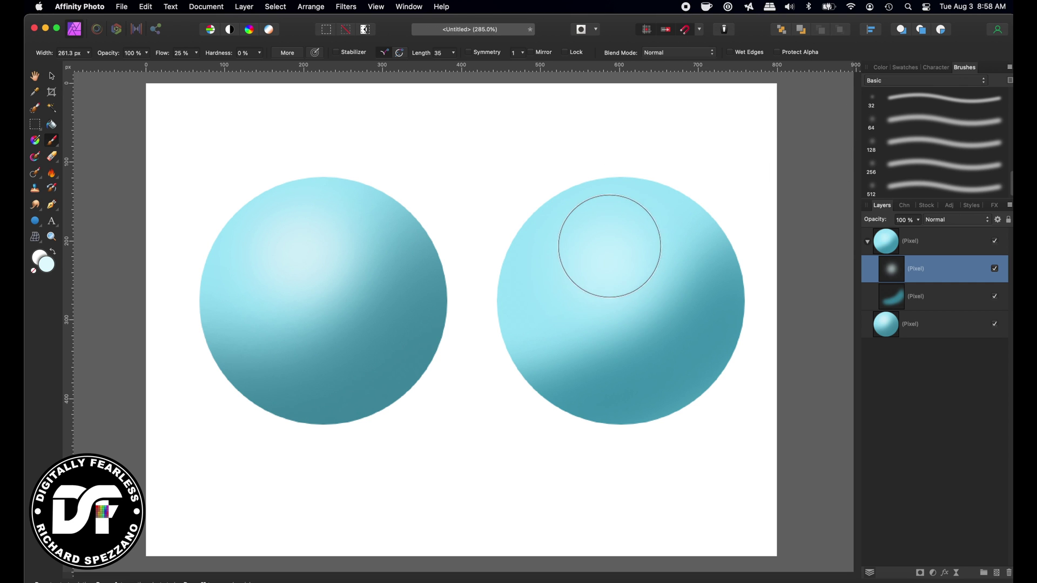
{"action": "key", "text": "v"}
{"action": "left_click", "coordinate": [899, 302]}
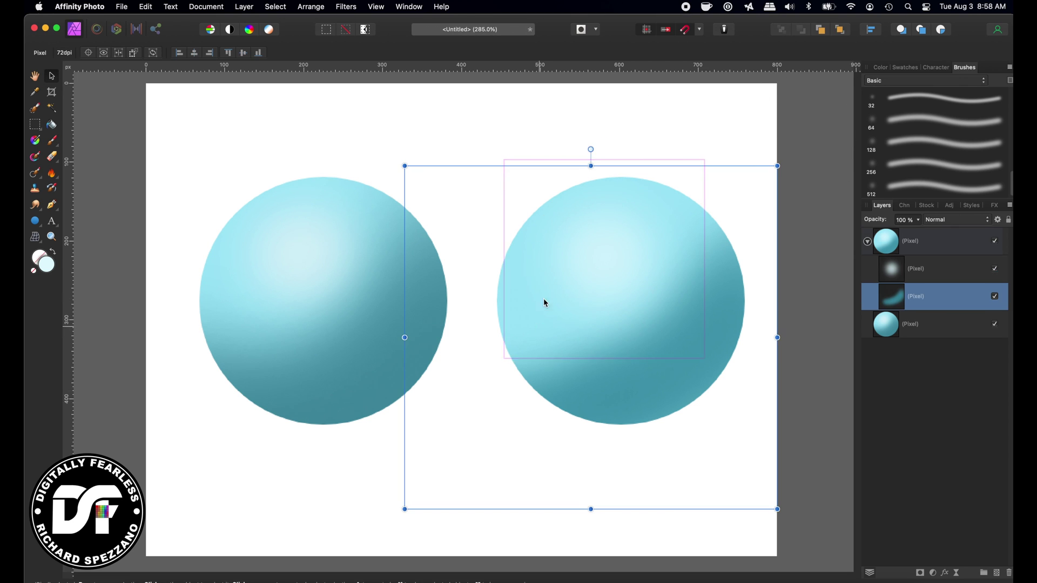
Lower the right sphere's highlight layer to 74% opacity.
{"action": "left_click", "coordinate": [901, 264]}
{"action": "key", "text": "9"}
{"action": "key", "text": "3"}
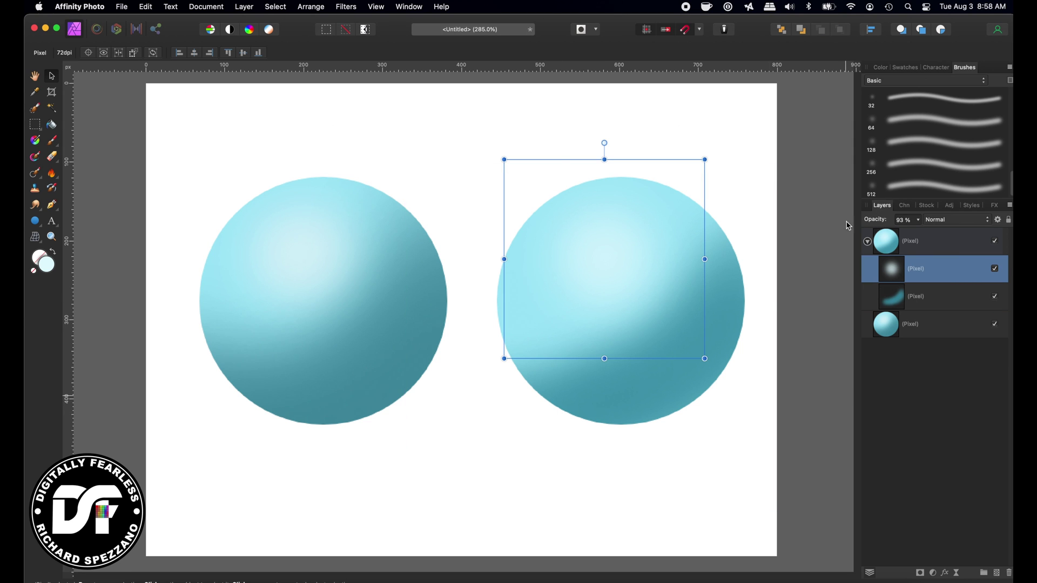
{"action": "key", "text": "7"}
{"action": "key", "text": "4"}
Lower the right sphere's dark shadow layer to 58% opacity.
{"action": "left_click", "coordinate": [881, 292]}
{"action": "key", "text": "9"}
{"action": "key", "text": "1"}
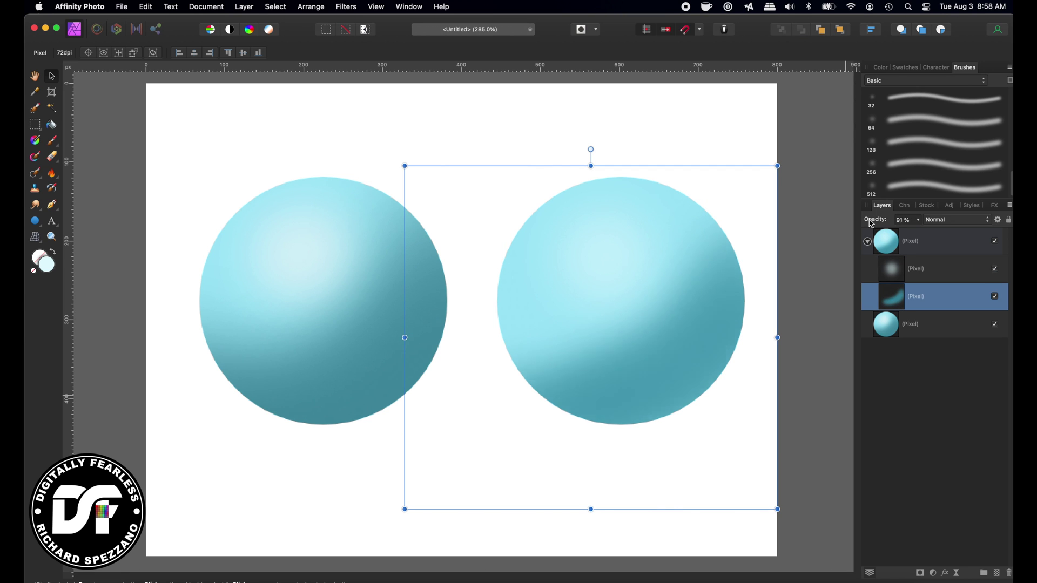
{"action": "key", "text": "5"}
{"action": "key", "text": "8"}
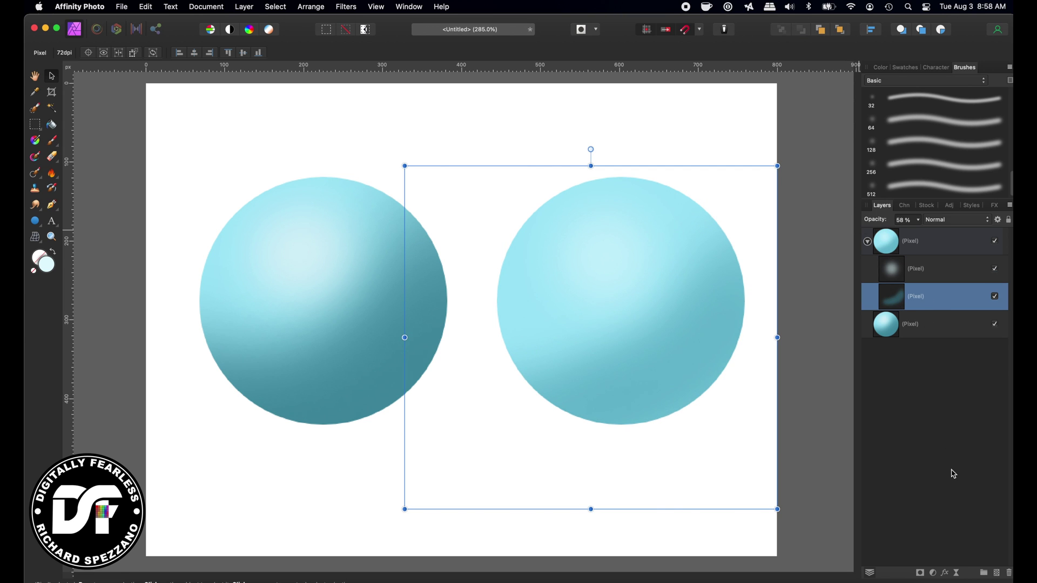
Give the shadow layer a 24.4 px Gaussian Blur layer effect.
{"action": "left_click", "coordinate": [945, 572]}
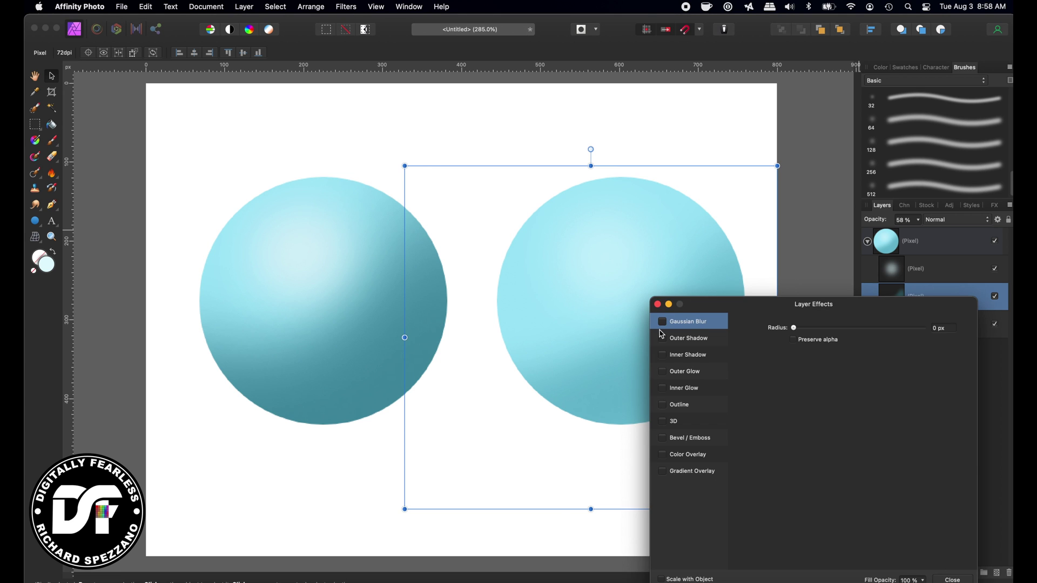
{"action": "left_click", "coordinate": [662, 321]}
{"action": "left_click_drag", "start_coordinate": [794, 328], "coordinate": [872, 330]}
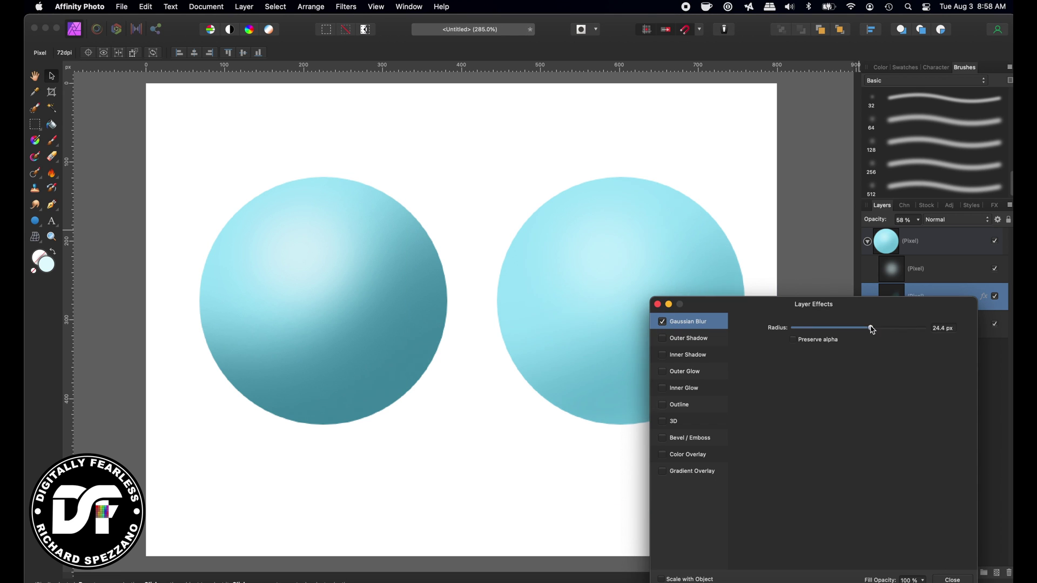
{"action": "left_click", "coordinate": [658, 304]}
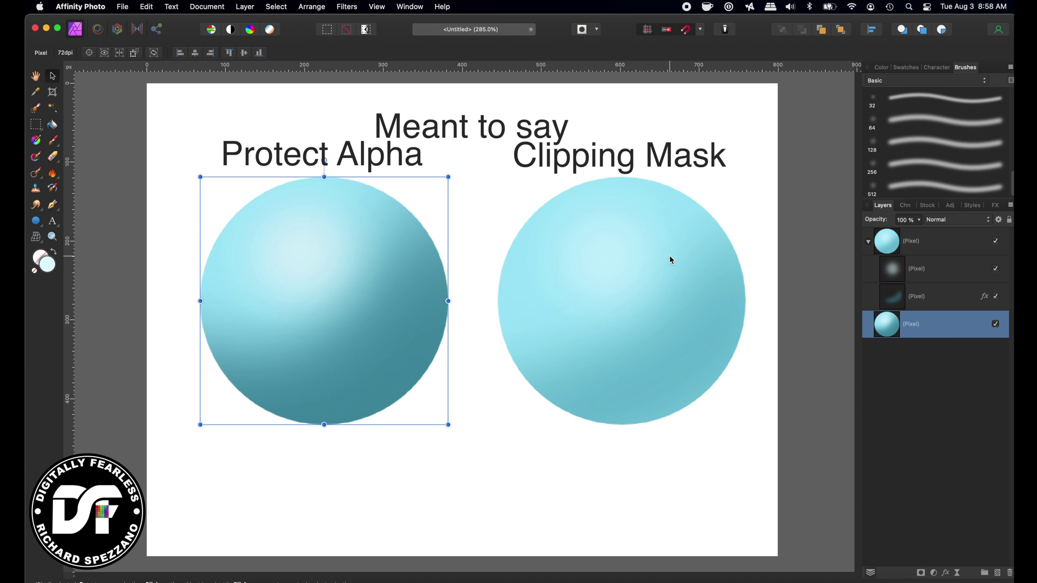
{"action": "left_click", "coordinate": [669, 255]}
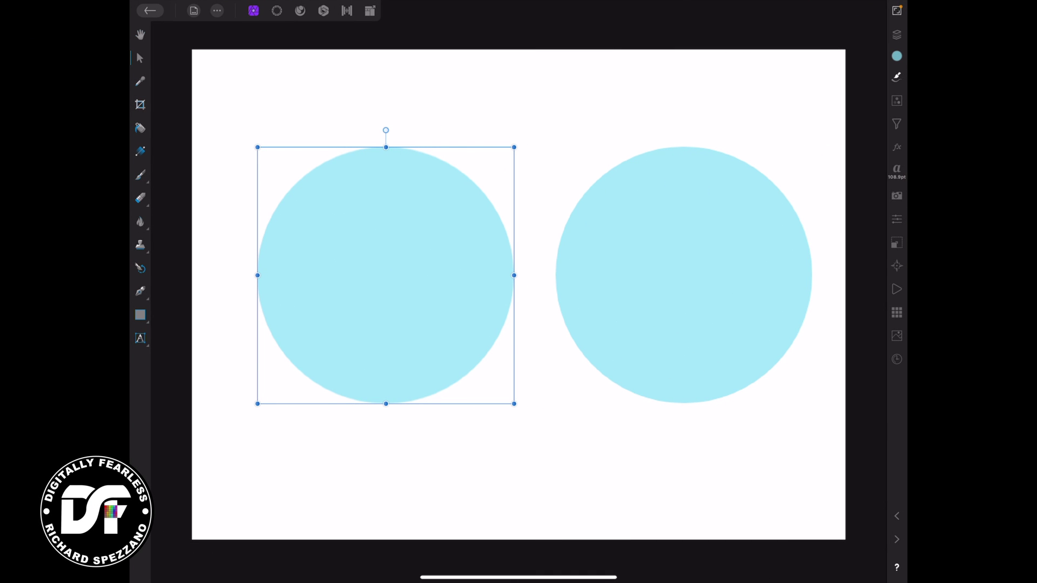
Undo the right circle's accidental move, nudge the left circle slightly up, and pick the Paint Brush.
{"action": "left_click", "coordinate": [682, 270]}
{"action": "key", "text": "ctrl+z"}
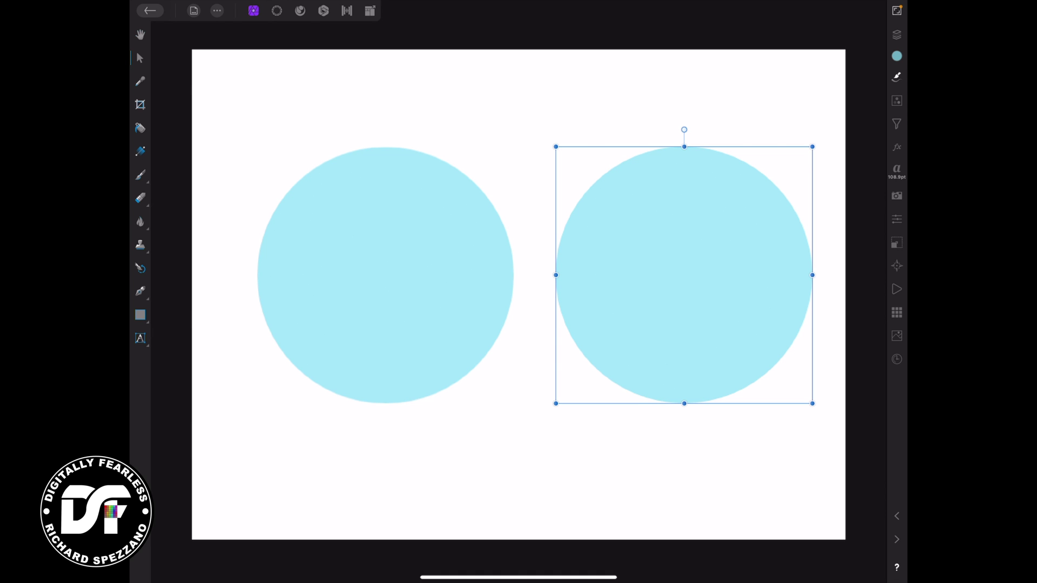
{"action": "left_click", "coordinate": [144, 175]}
{"action": "left_click_drag", "start_coordinate": [325, 335], "coordinate": [328, 329]}
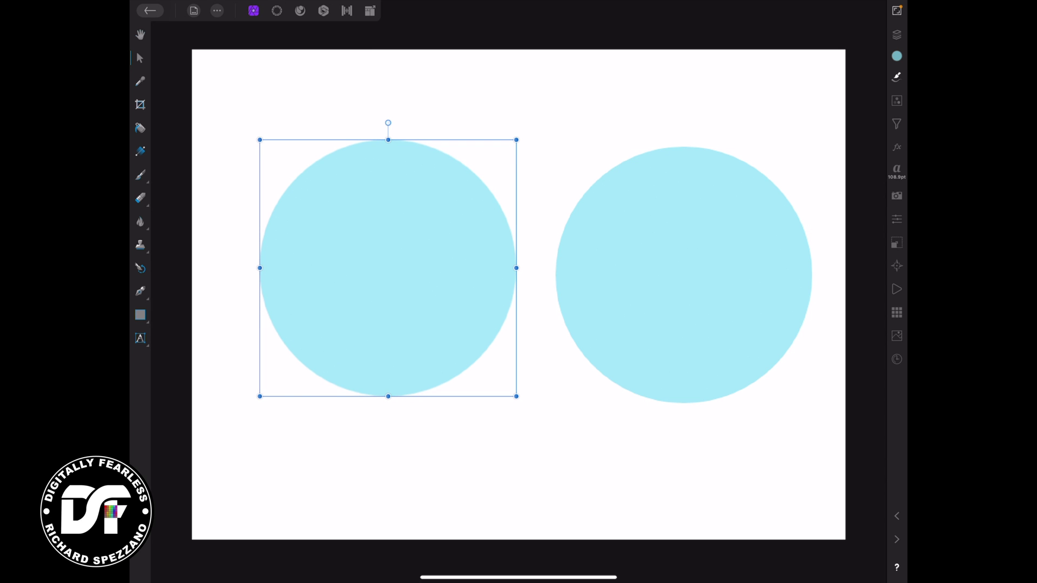
{"action": "left_click", "coordinate": [141, 176]}
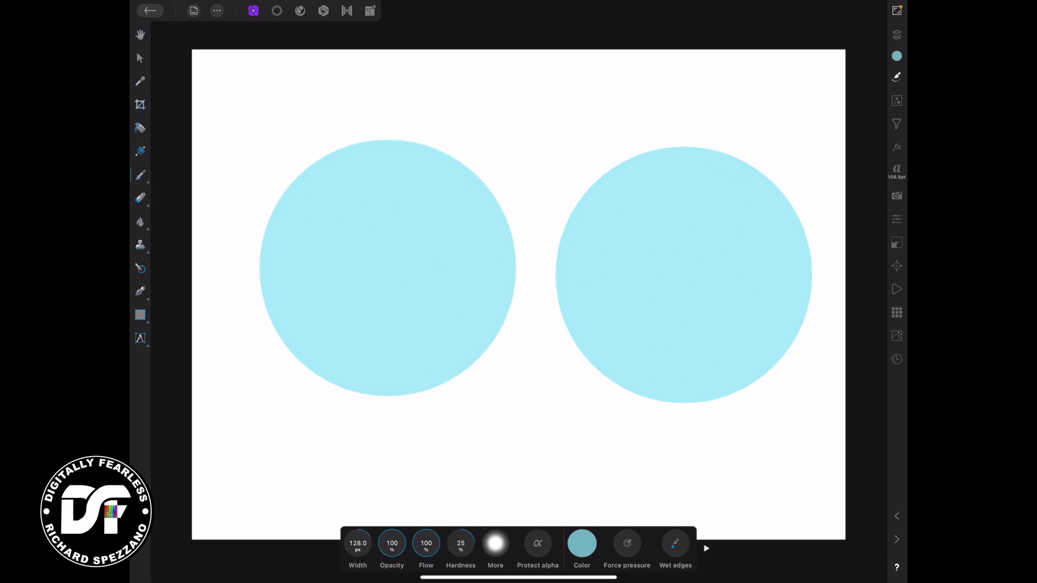
Darken the brush colour slightly to a deeper teal in the colour wheel.
{"action": "left_click", "coordinate": [582, 543]}
{"action": "left_click_drag", "start_coordinate": [584, 424], "coordinate": [582, 428]}
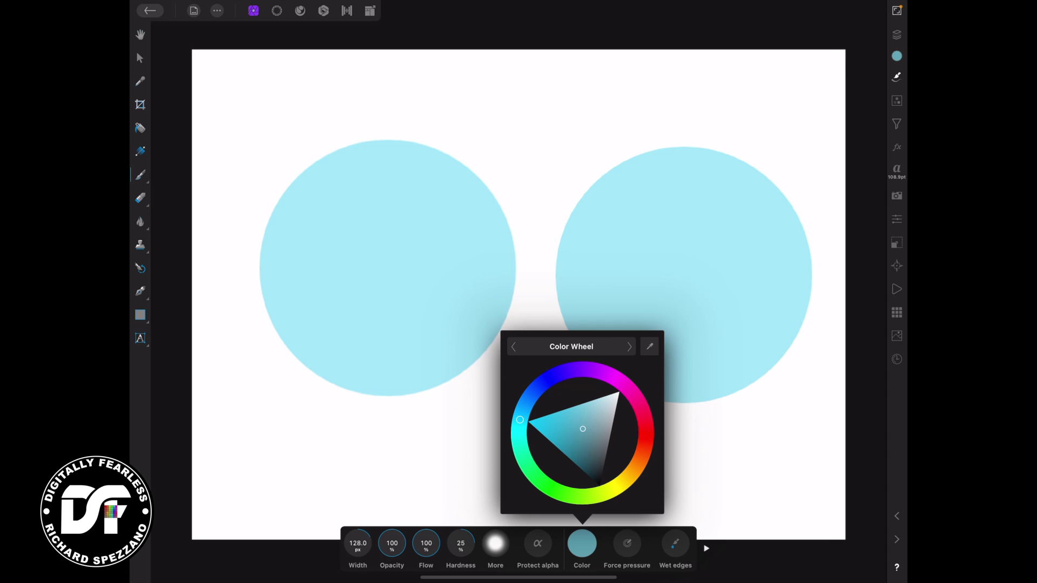
{"action": "left_click", "coordinate": [536, 544]}
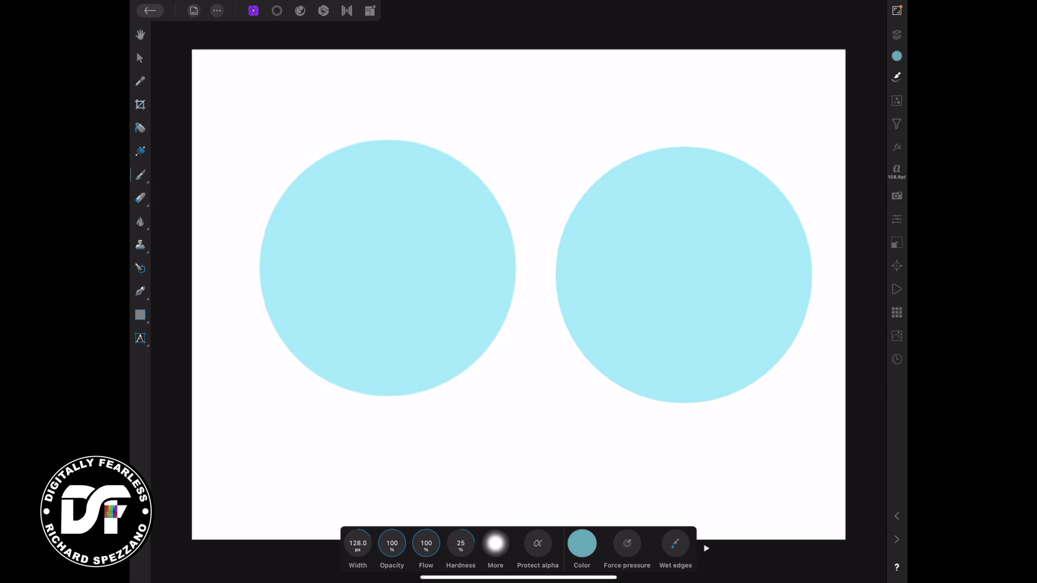
Toggle Protect Alpha, paint a trial stroke across the left circle, then undo it.
{"action": "left_click", "coordinate": [538, 543]}
{"action": "left_click", "coordinate": [538, 543]}
{"action": "left_click_drag", "start_coordinate": [481, 448], "coordinate": [285, 96]}
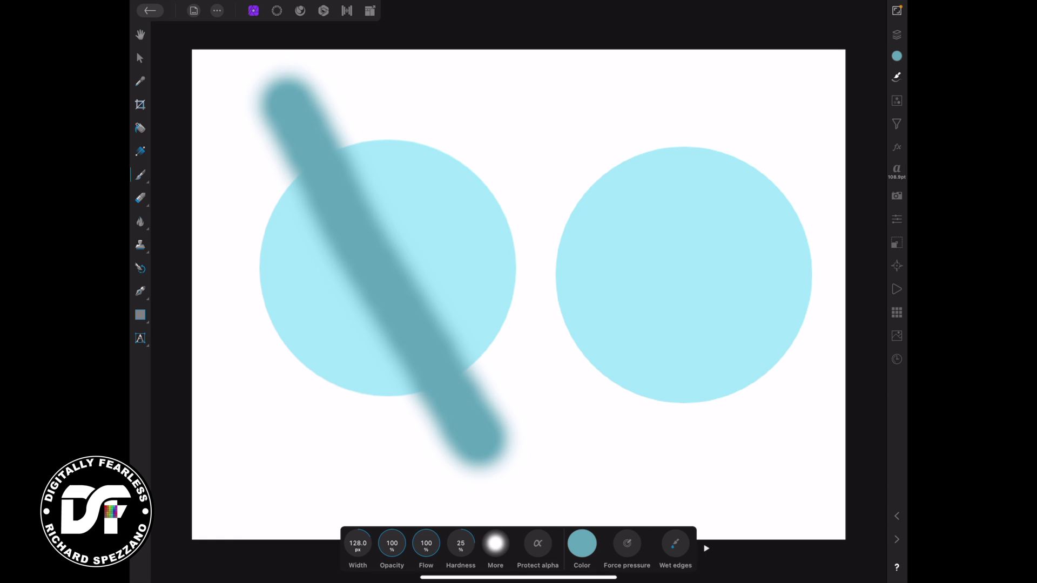
{"action": "key", "text": "ctrl+z"}
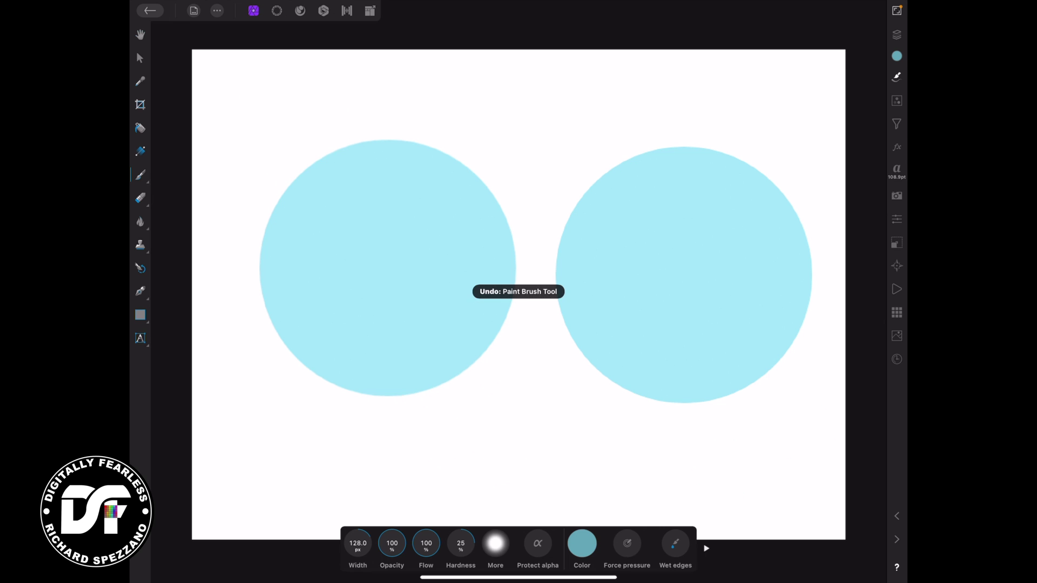
With Protect Alpha on and a wider brush, shade the left circle's right side and bottom dark teal.
{"action": "left_click", "coordinate": [538, 543]}
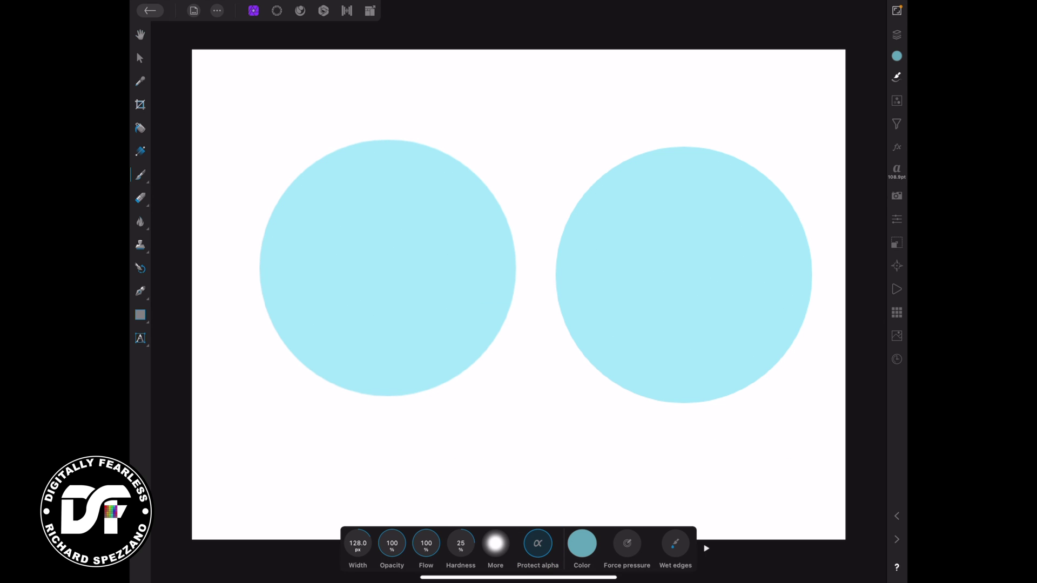
{"action": "mouse_move", "coordinate": [358, 543]}
{"action": "left_mouse_down"}
{"action": "mouse_move", "coordinate": [312, 537]}
{"action": "mouse_move", "coordinate": [482, 537]}
{"action": "left_mouse_up"}
{"action": "mouse_move", "coordinate": [553, 178]}
{"action": "left_mouse_down"}
{"action": "mouse_move", "coordinate": [465, 374]}
{"action": "mouse_move", "coordinate": [281, 337]}
{"action": "left_mouse_up"}
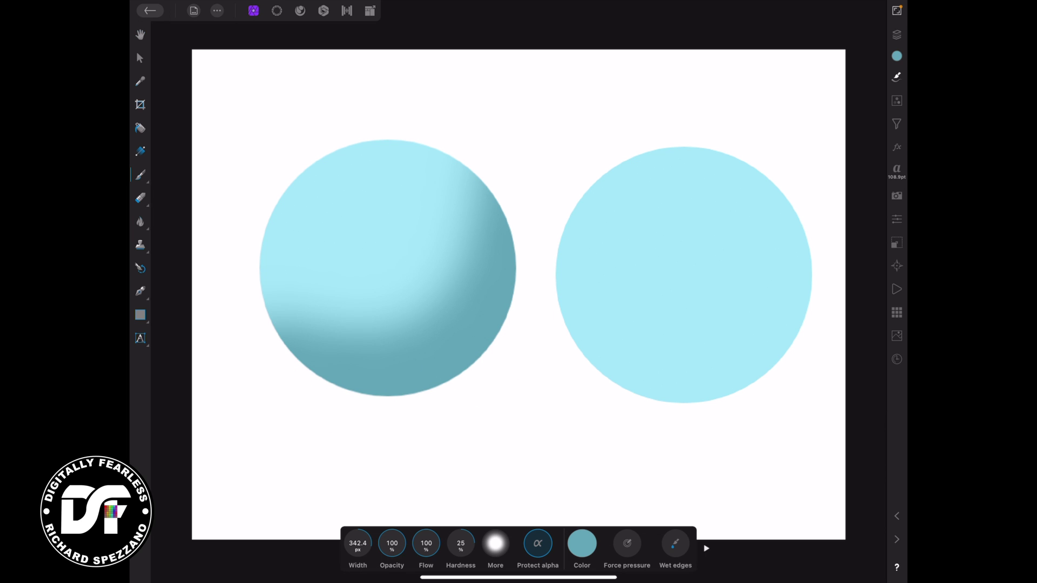
Paint a soft near-white highlight on the left circle's top with a 264.8 px brush.
{"action": "left_click", "coordinate": [582, 544]}
{"action": "left_click_drag", "start_coordinate": [594, 412], "coordinate": [613, 401]}
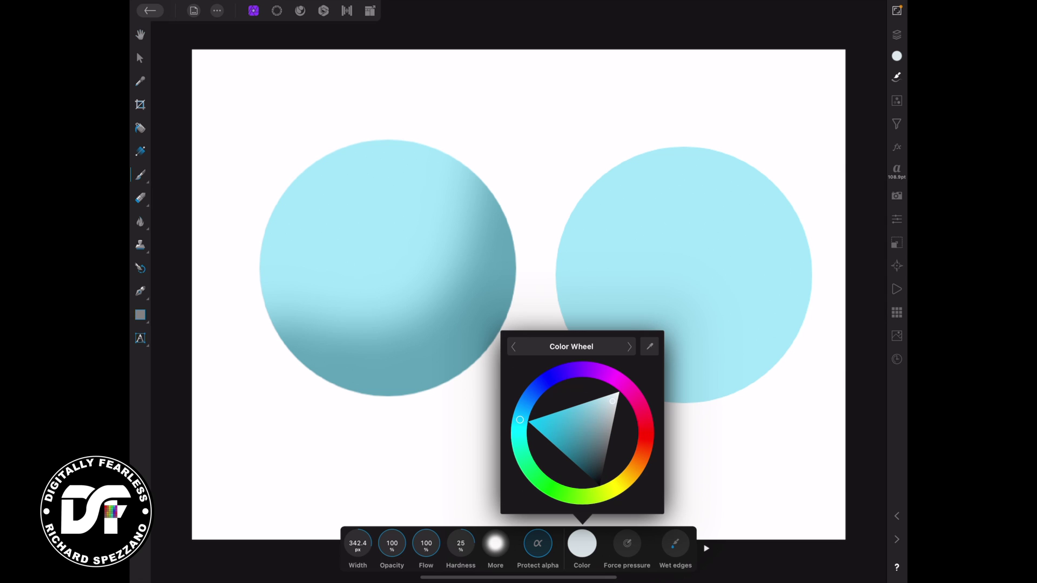
{"action": "left_click_drag", "start_coordinate": [358, 544], "coordinate": [317, 550]}
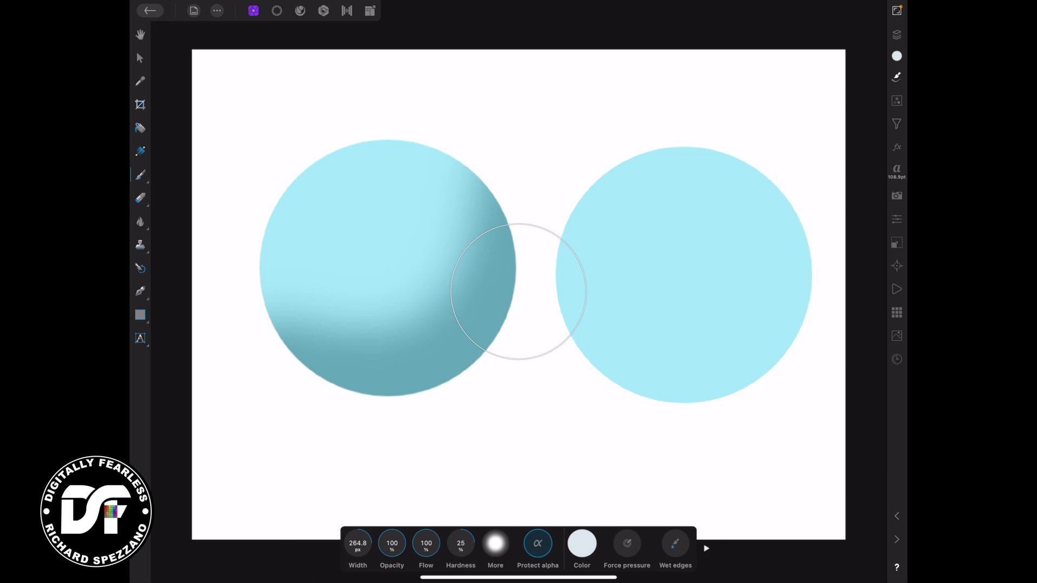
{"action": "left_click_drag", "start_coordinate": [381, 208], "coordinate": [360, 226]}
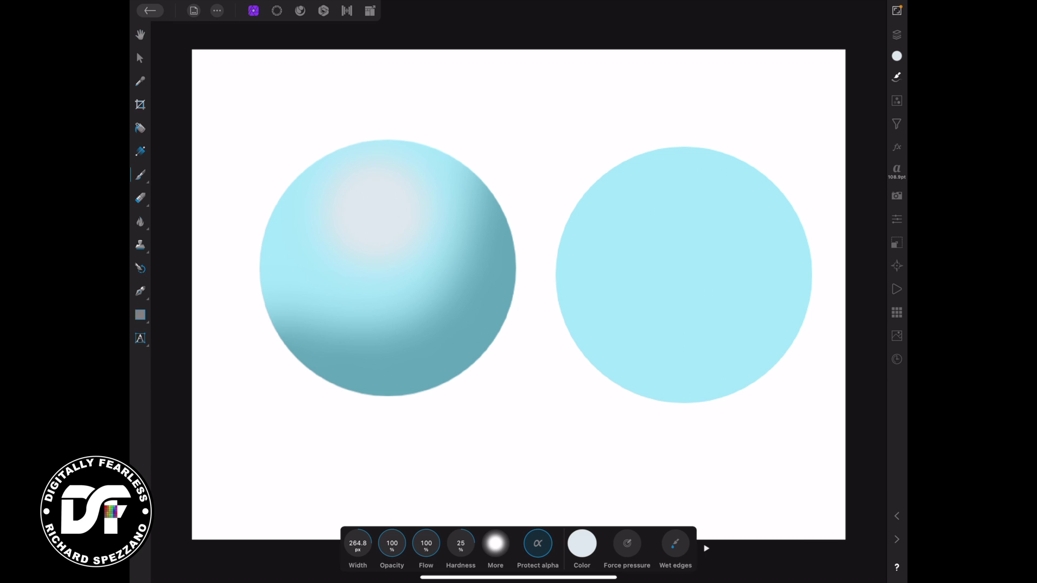
{"action": "left_click", "coordinate": [896, 567]}
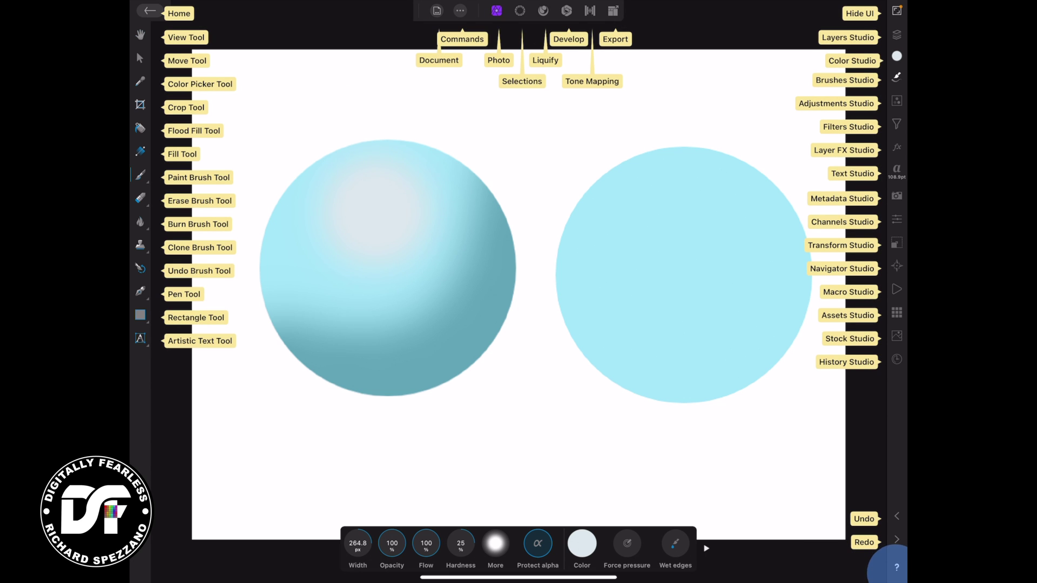
Hide the help labels and set the shaded sphere layer's opacity to 99%.
{"action": "left_click", "coordinate": [896, 567]}
{"action": "left_click", "coordinate": [896, 567]}
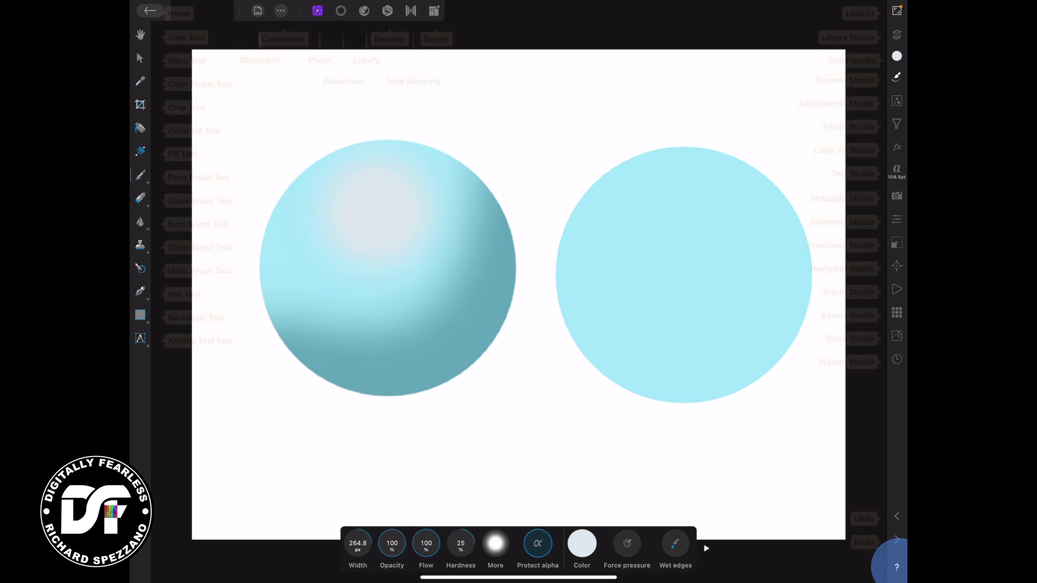
{"action": "left_click", "coordinate": [896, 567]}
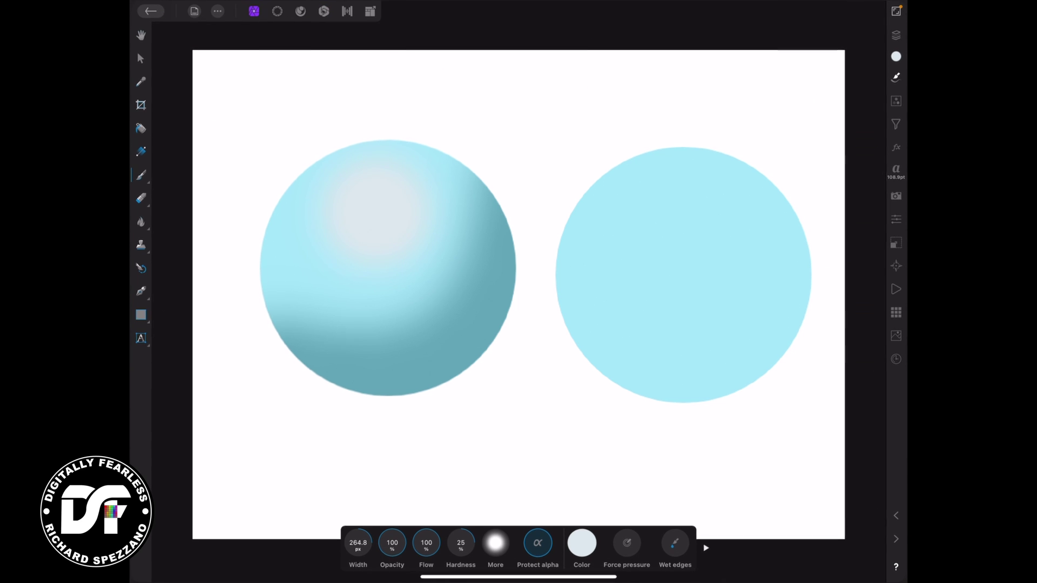
{"action": "left_click", "coordinate": [897, 34]}
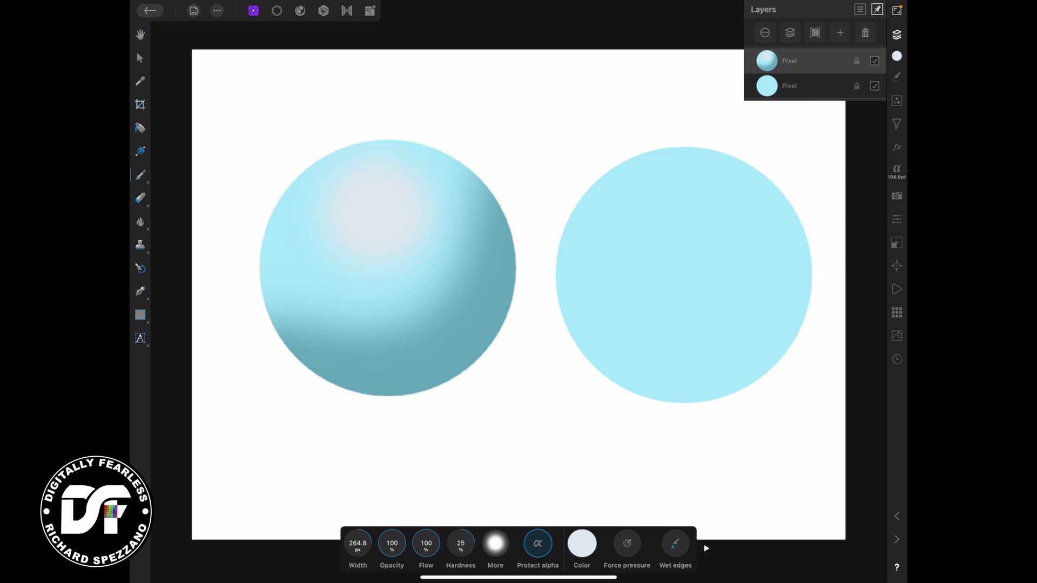
{"action": "left_click", "coordinate": [765, 32]}
{"action": "mouse_move", "coordinate": [869, 68]}
{"action": "left_mouse_down"}
{"action": "mouse_move", "coordinate": [805, 68]}
{"action": "mouse_move", "coordinate": [745, 47]}
{"action": "mouse_move", "coordinate": [875, 60]}
{"action": "mouse_move", "coordinate": [870, 68]}
{"action": "left_mouse_up"}
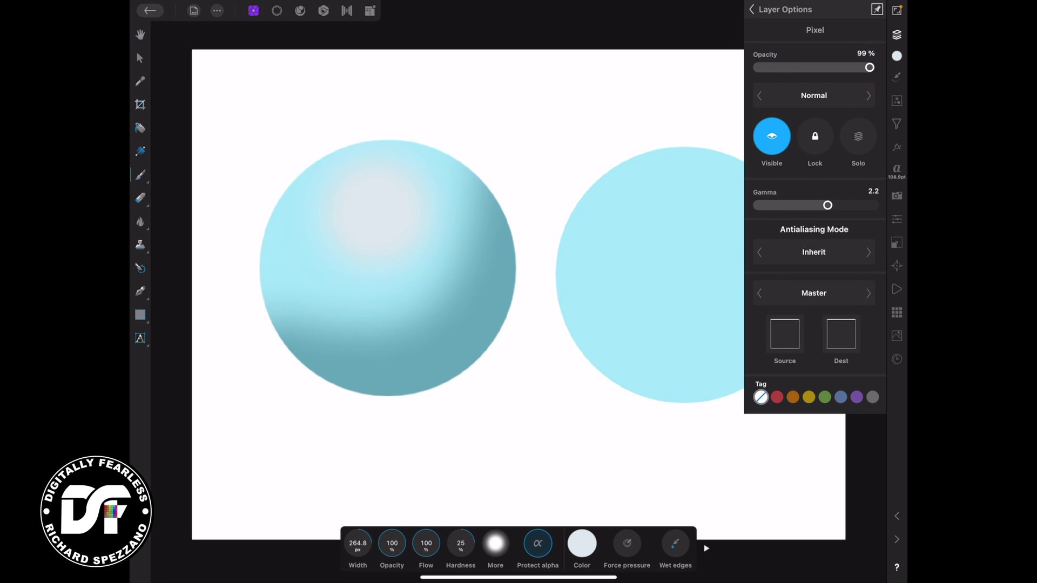
{"action": "left_click", "coordinate": [752, 9]}
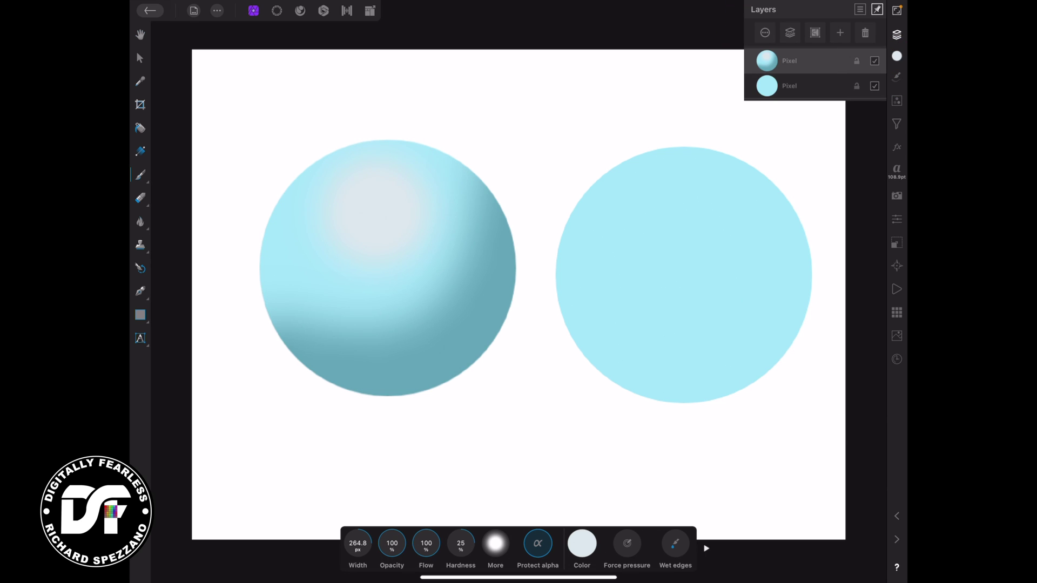
With the Move Tool, shift the plain right circle's layer slightly left and down.
{"action": "left_click", "coordinate": [140, 58]}
{"action": "left_click", "coordinate": [799, 86]}
{"action": "mouse_move", "coordinate": [655, 295]}
{"action": "left_mouse_down"}
{"action": "mouse_move", "coordinate": [636, 312]}
{"action": "mouse_move", "coordinate": [648, 308]}
{"action": "left_mouse_up"}
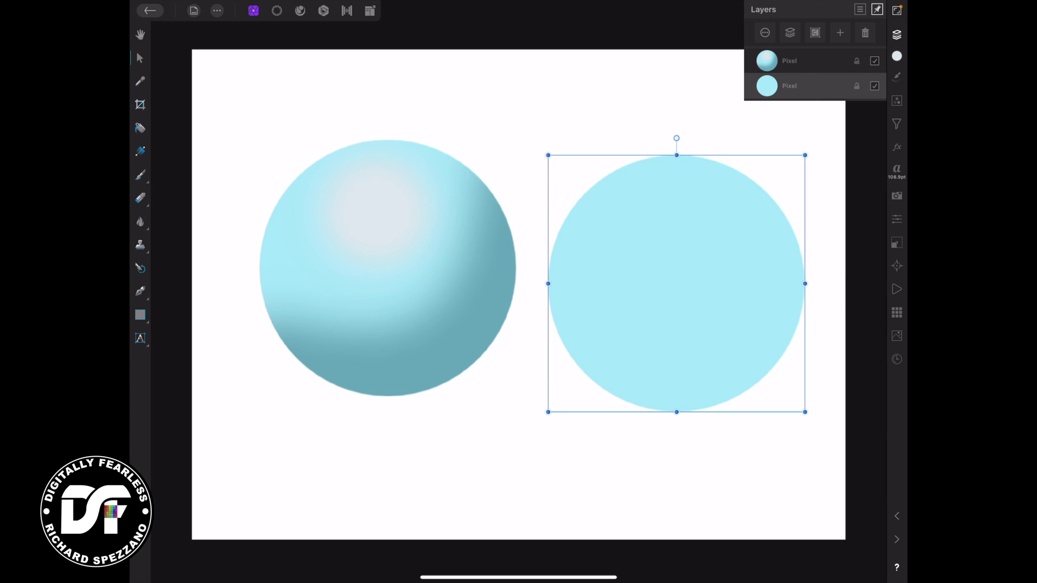
Nudge the plain circle back into place and add a new empty Pixel layer.
{"action": "left_click_drag", "start_coordinate": [649, 330], "coordinate": [656, 325]}
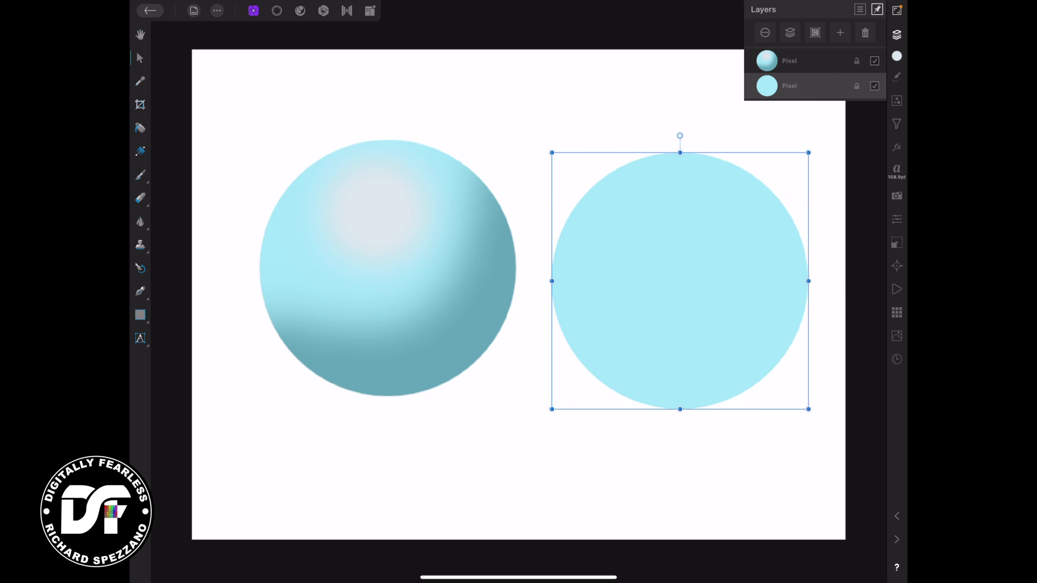
{"action": "left_click_drag", "start_coordinate": [658, 312], "coordinate": [652, 307]}
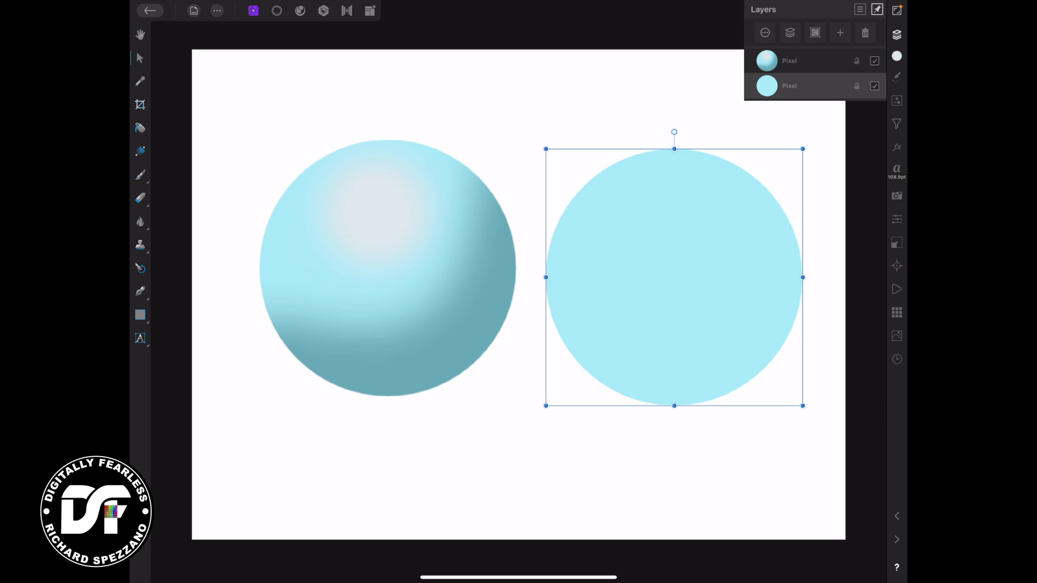
{"action": "left_click", "coordinate": [840, 33]}
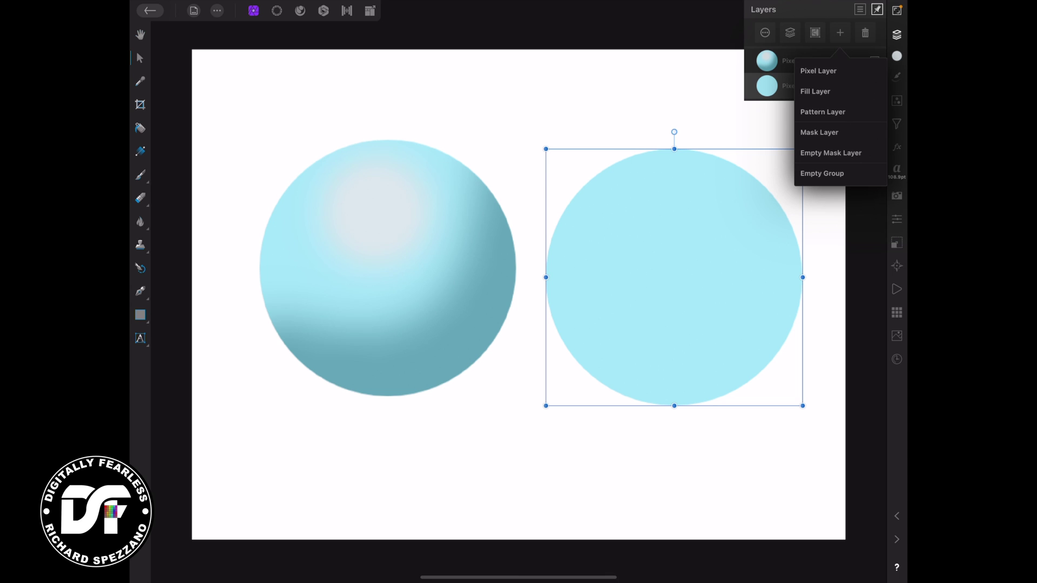
{"action": "left_click", "coordinate": [818, 71]}
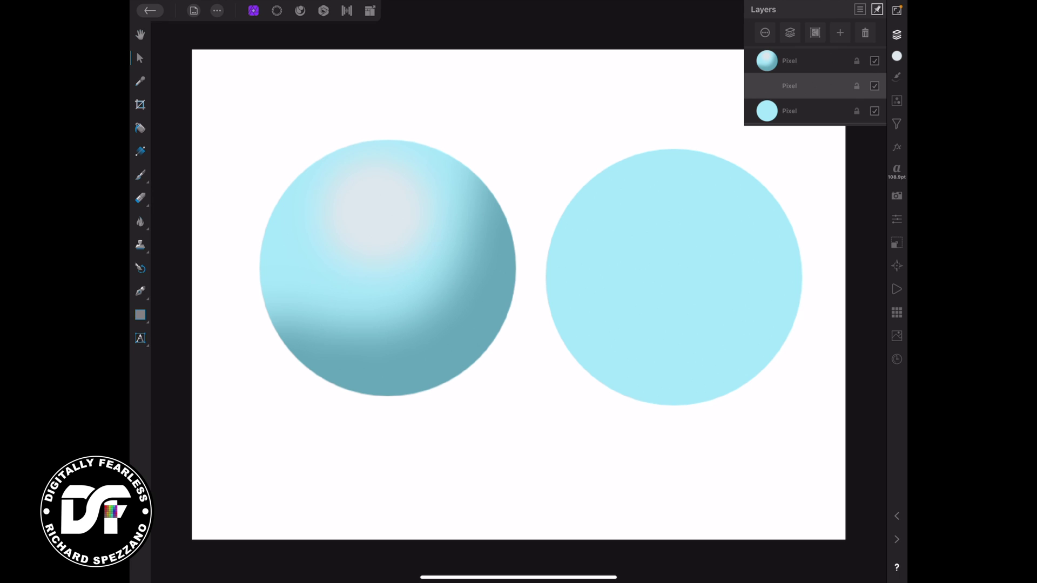
Choose the Paint Brush with Protect Alpha off and a darker teal colour.
{"action": "left_click", "coordinate": [140, 175]}
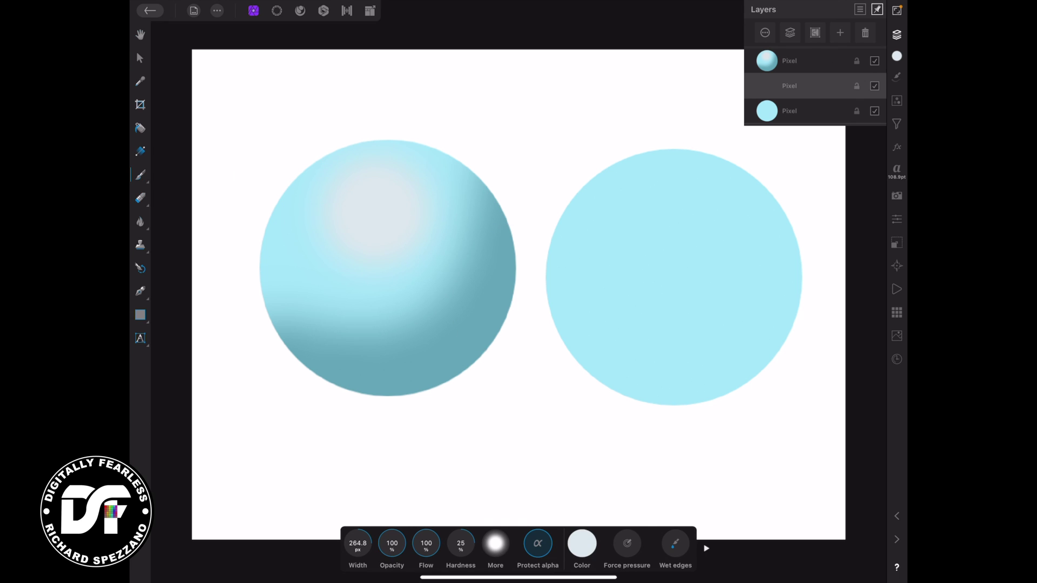
{"action": "left_click", "coordinate": [538, 543]}
{"action": "left_click", "coordinate": [581, 543]}
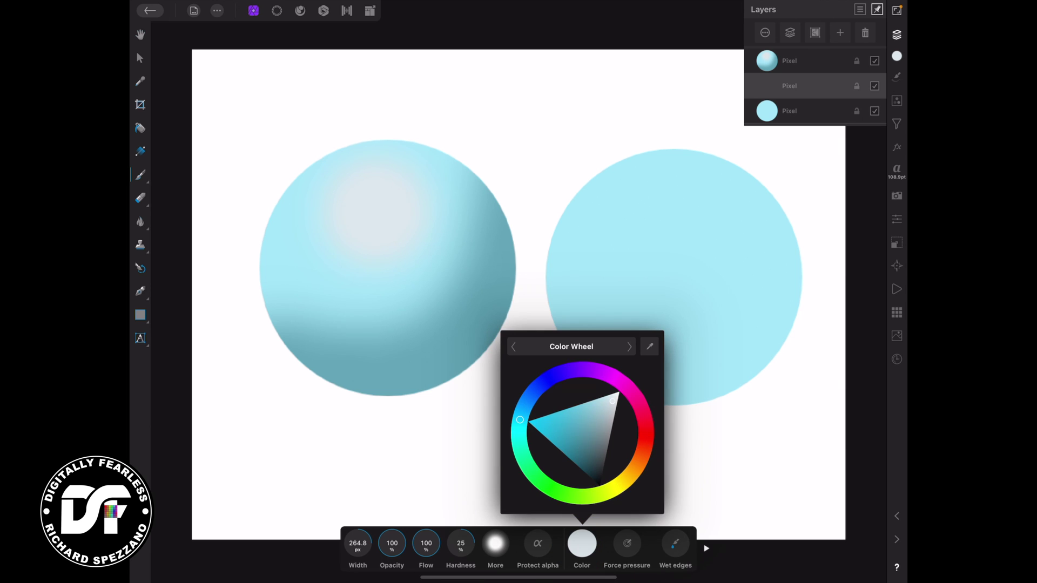
{"action": "left_click_drag", "start_coordinate": [592, 430], "coordinate": [584, 440]}
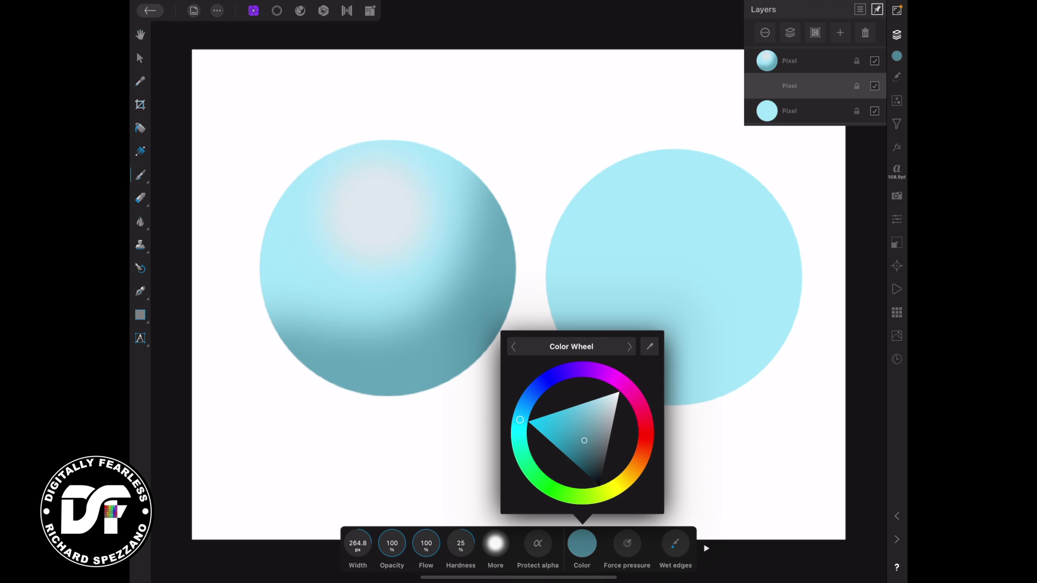
{"action": "left_click", "coordinate": [140, 174]}
Paint a dark teal shadow over the right circle and clip that layer into the circle layer.
{"action": "left_click", "coordinate": [140, 175]}
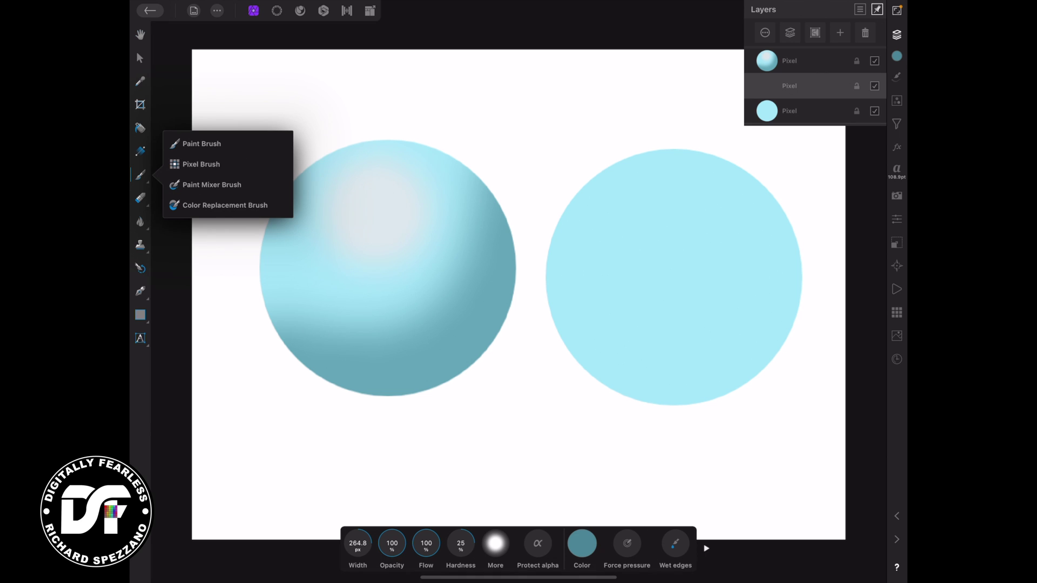
{"action": "mouse_move", "coordinate": [775, 159]}
{"action": "left_mouse_down"}
{"action": "mouse_move", "coordinate": [778, 264]}
{"action": "mouse_move", "coordinate": [726, 369]}
{"action": "mouse_move", "coordinate": [619, 404]}
{"action": "mouse_move", "coordinate": [556, 410]}
{"action": "left_mouse_up"}
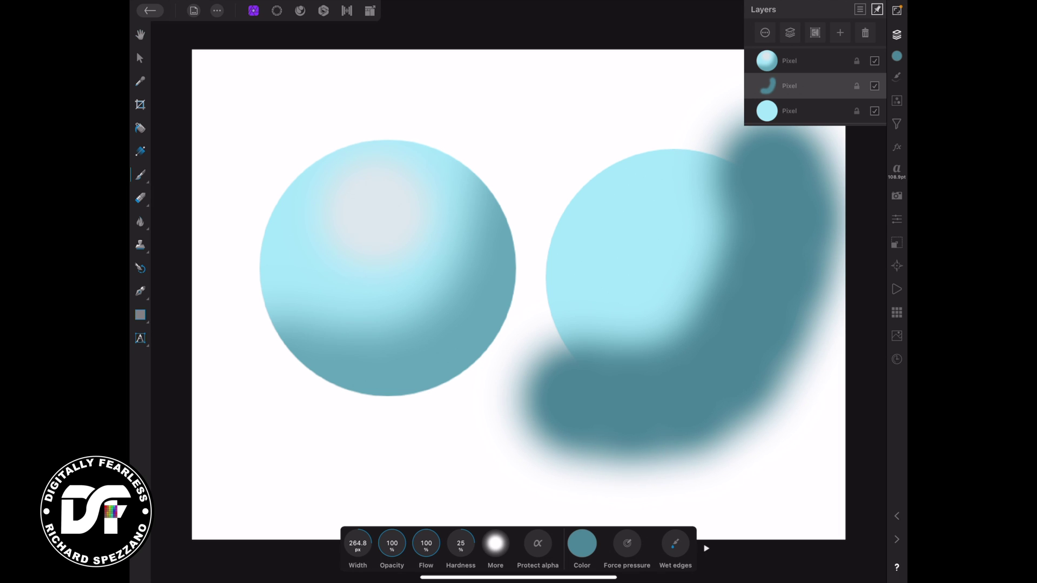
{"action": "mouse_move", "coordinate": [807, 83]}
{"action": "left_mouse_down"}
{"action": "mouse_move", "coordinate": [805, 102]}
{"action": "mouse_move", "coordinate": [834, 104]}
{"action": "left_mouse_up"}
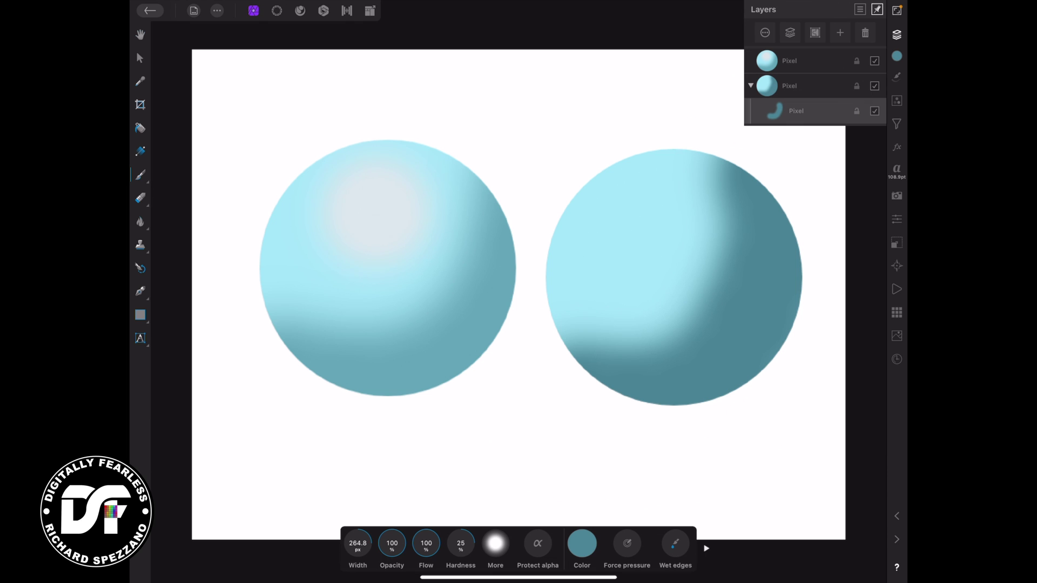
{"action": "left_click", "coordinate": [765, 32]}
Give the shadow layer a 50.7 px Gaussian Blur in Layer FX, after trying its opacity.
{"action": "mouse_move", "coordinate": [870, 67]}
{"action": "left_mouse_down"}
{"action": "mouse_move", "coordinate": [800, 68]}
{"action": "mouse_move", "coordinate": [874, 64]}
{"action": "left_mouse_up"}
{"action": "left_click", "coordinate": [897, 147]}
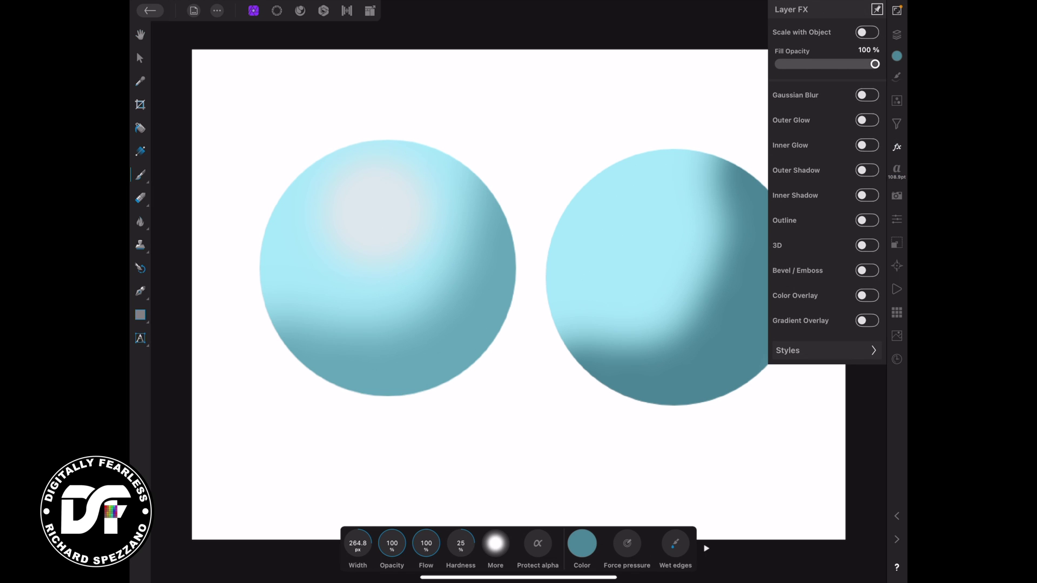
{"action": "left_click", "coordinate": [864, 95]}
{"action": "left_click", "coordinate": [810, 95]}
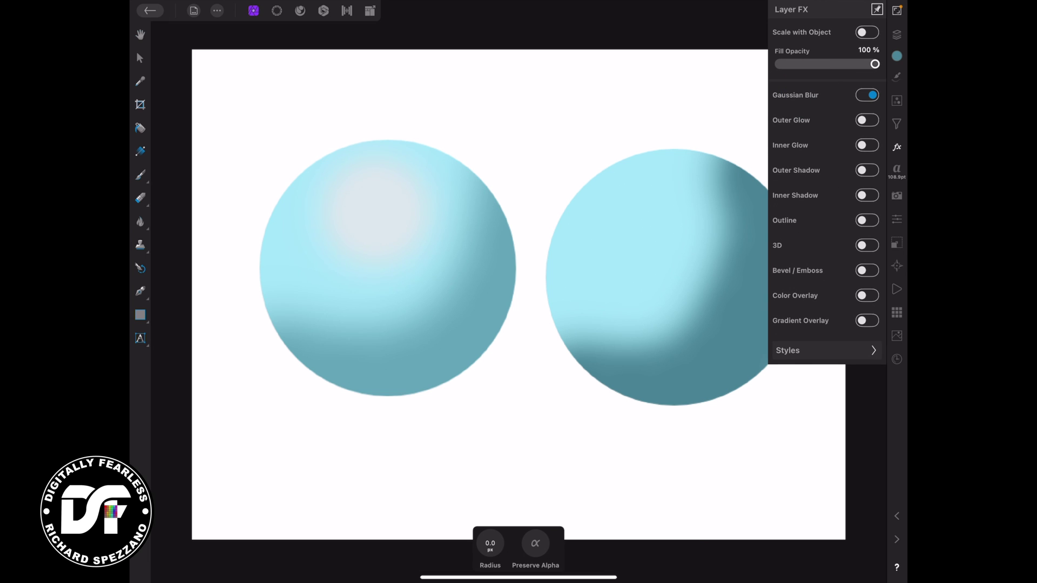
{"action": "left_click_drag", "start_coordinate": [478, 542], "coordinate": [429, 539]}
{"action": "left_click_drag", "start_coordinate": [478, 502], "coordinate": [598, 500]}
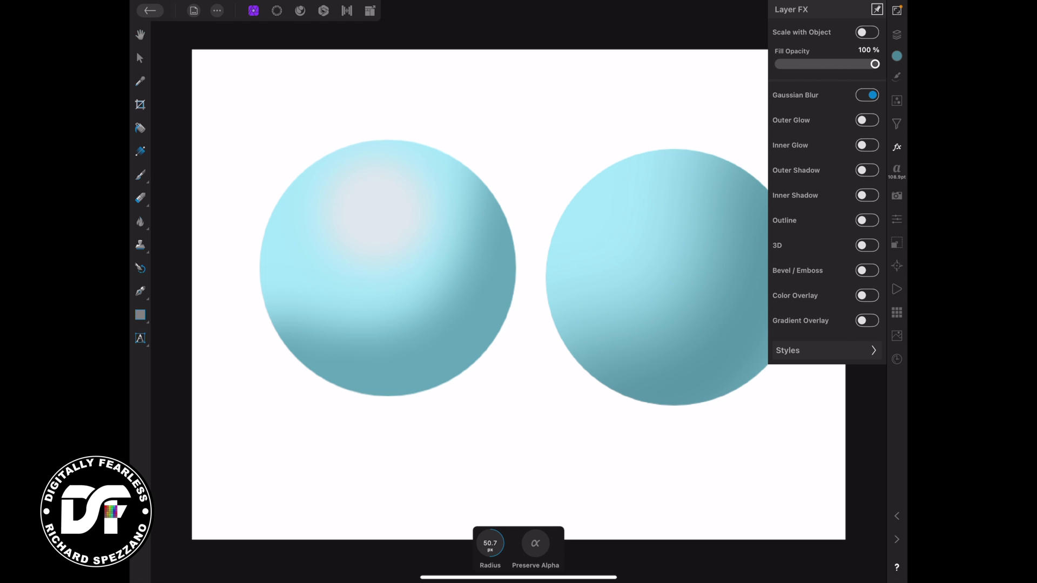
{"action": "left_click", "coordinate": [897, 34]}
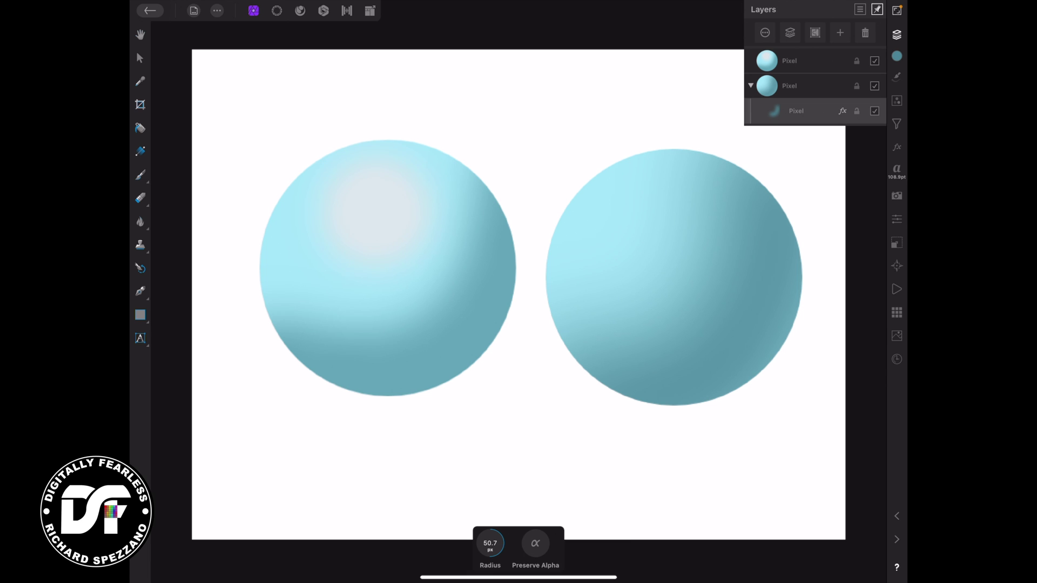
Add a new Pixel layer and set the brush colour to a pale blue-white.
{"action": "left_click", "coordinate": [840, 32]}
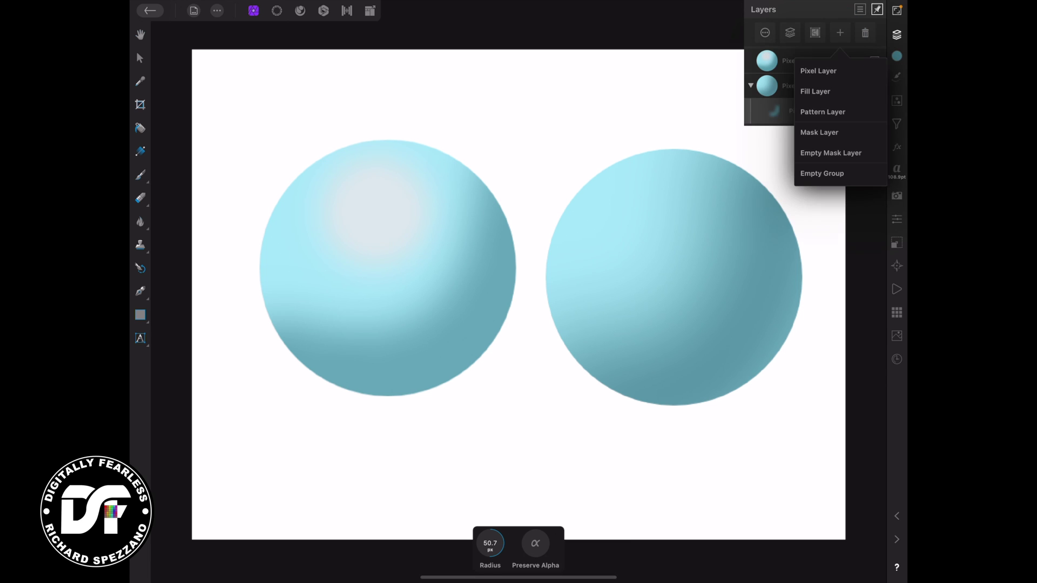
{"action": "left_click", "coordinate": [818, 71]}
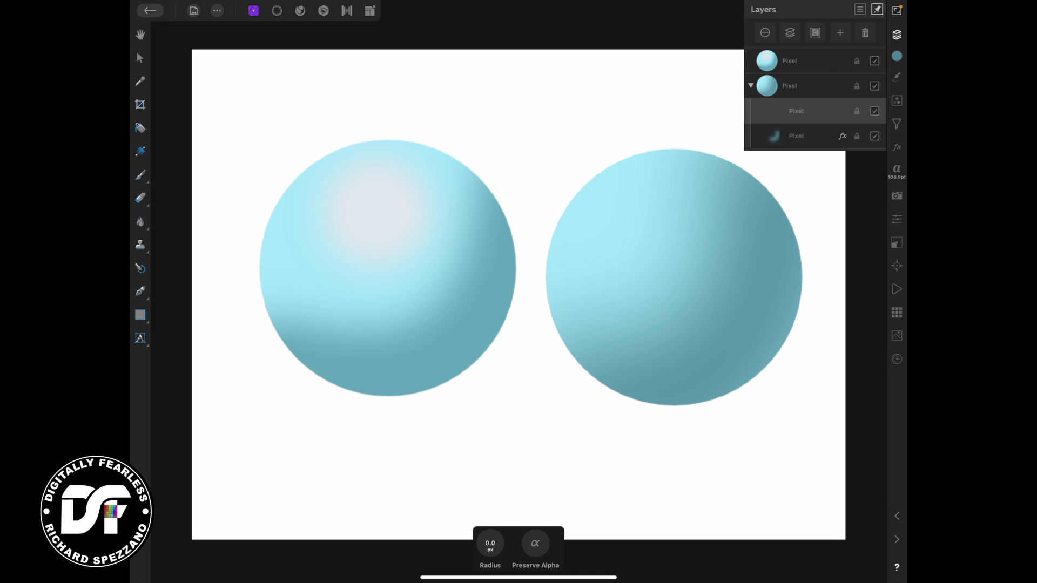
{"action": "key", "text": "b"}
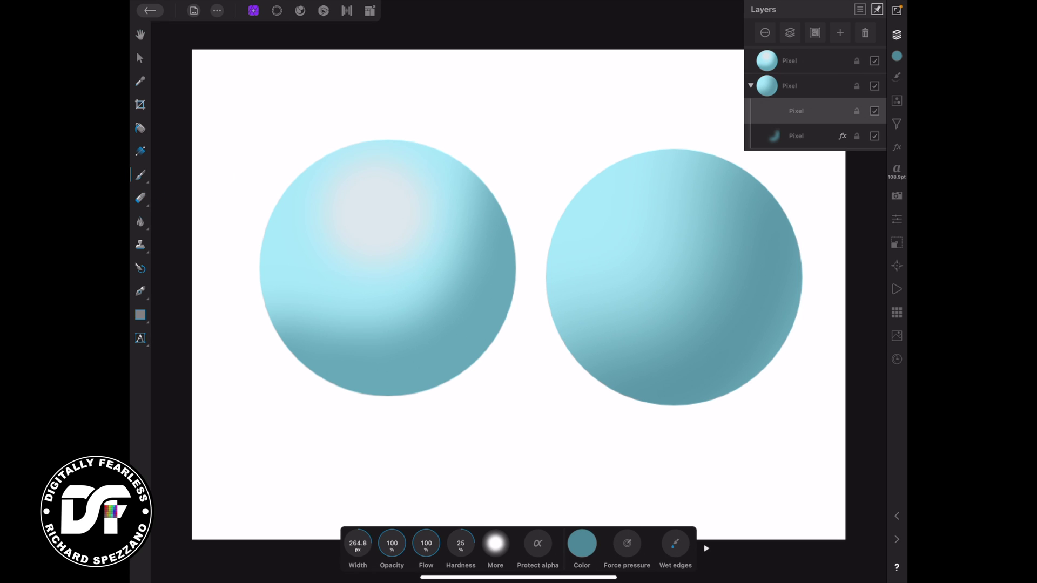
{"action": "left_click", "coordinate": [582, 543]}
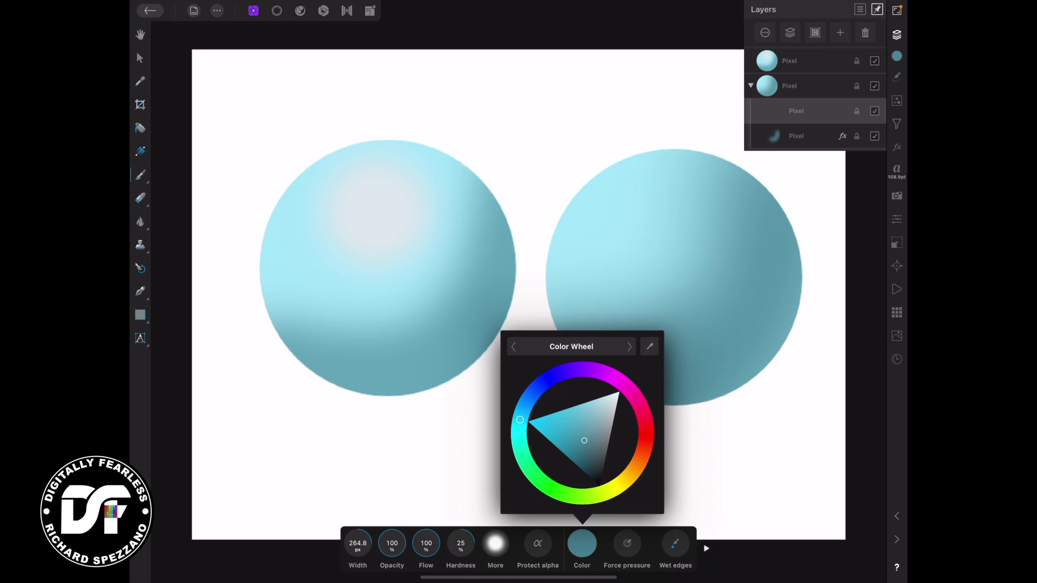
{"action": "left_click_drag", "start_coordinate": [584, 440], "coordinate": [606, 401]}
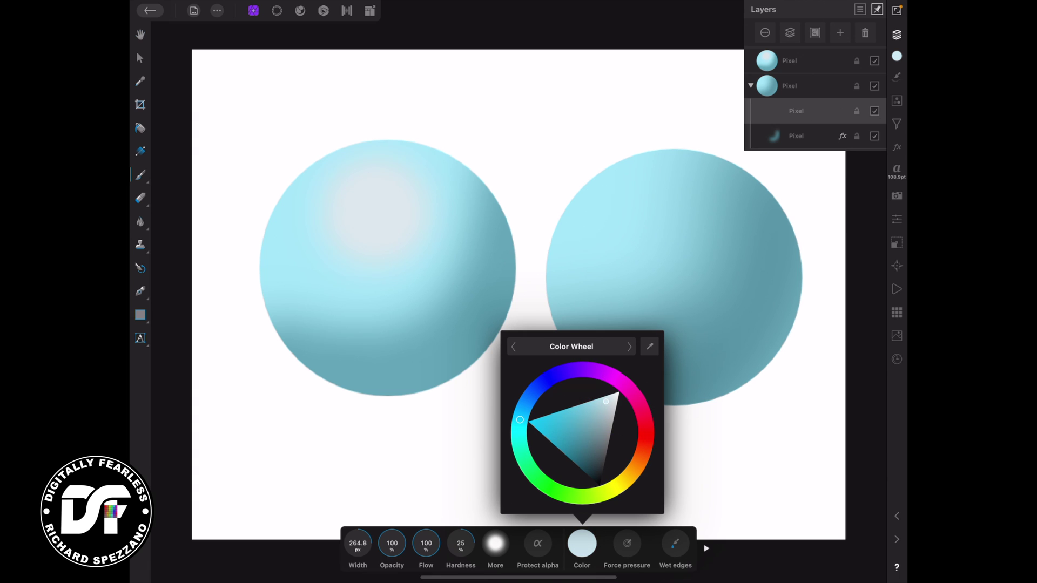
{"action": "left_click", "coordinate": [140, 175]}
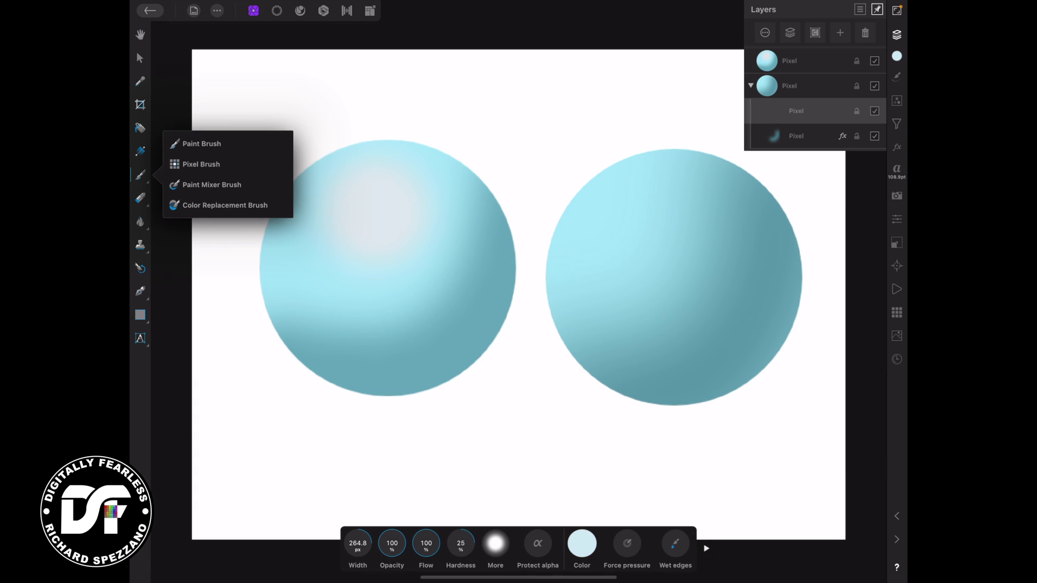
With a smaller brush, paint pale highlight strokes across the right sphere's upper part.
{"action": "mouse_move", "coordinate": [358, 532]}
{"action": "left_mouse_down"}
{"action": "mouse_move", "coordinate": [326, 537]}
{"action": "mouse_move", "coordinate": [359, 543]}
{"action": "mouse_move", "coordinate": [306, 545]}
{"action": "left_mouse_up"}
{"action": "left_click", "coordinate": [654, 227]}
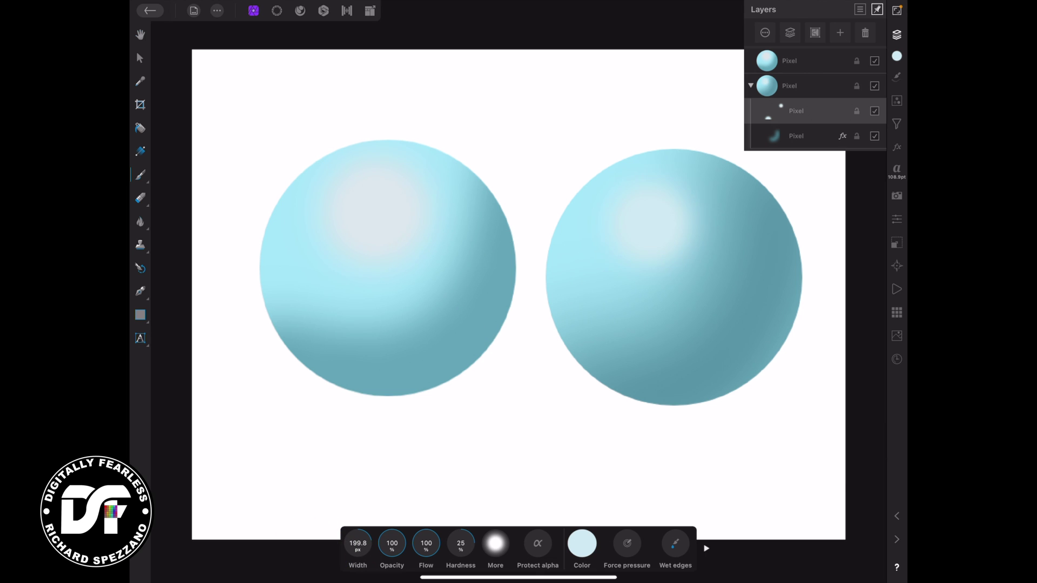
{"action": "left_click_drag", "start_coordinate": [704, 160], "coordinate": [589, 270]}
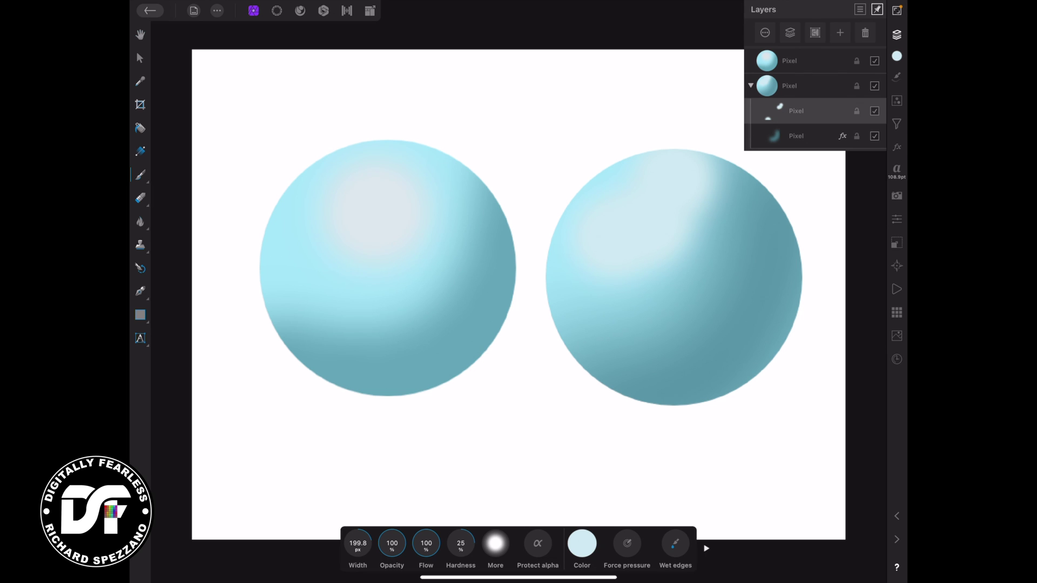
{"action": "left_click", "coordinate": [897, 147]}
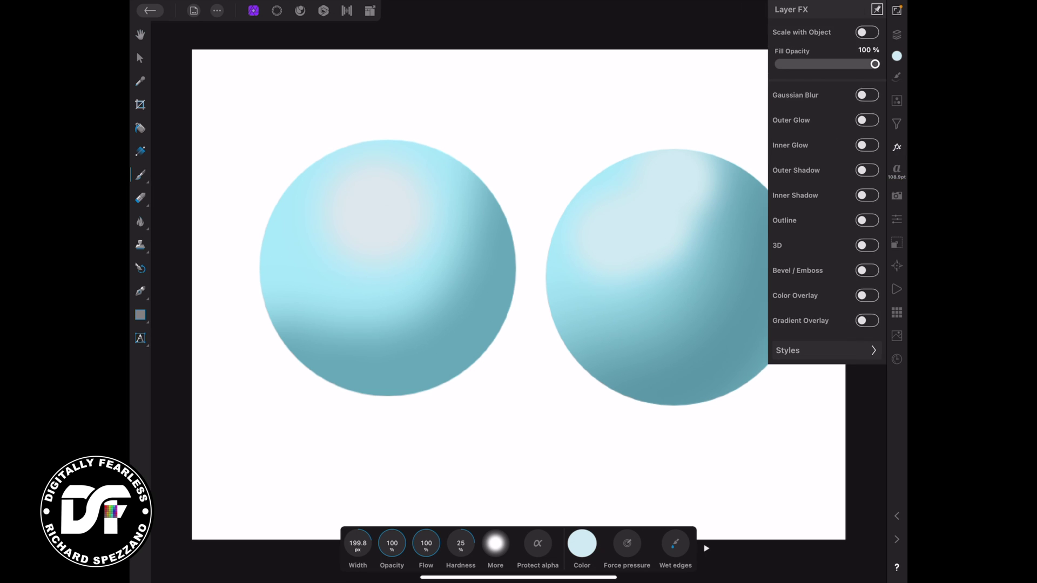
Apply a 51.6 px Gaussian Blur to the highlight layer.
{"action": "left_click", "coordinate": [867, 95]}
{"action": "left_click", "coordinate": [798, 89]}
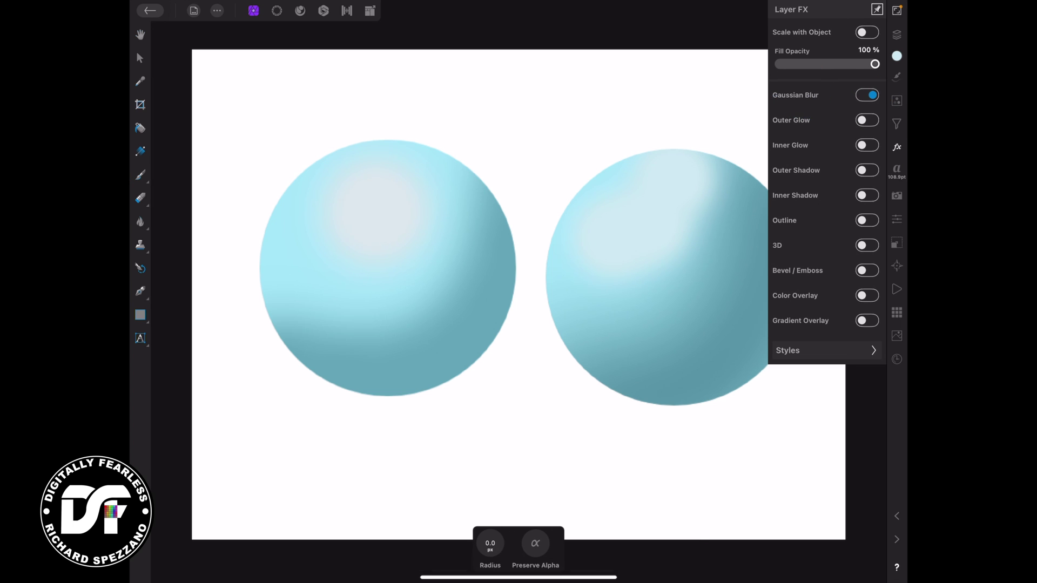
{"action": "left_click_drag", "start_coordinate": [466, 462], "coordinate": [450, 441]}
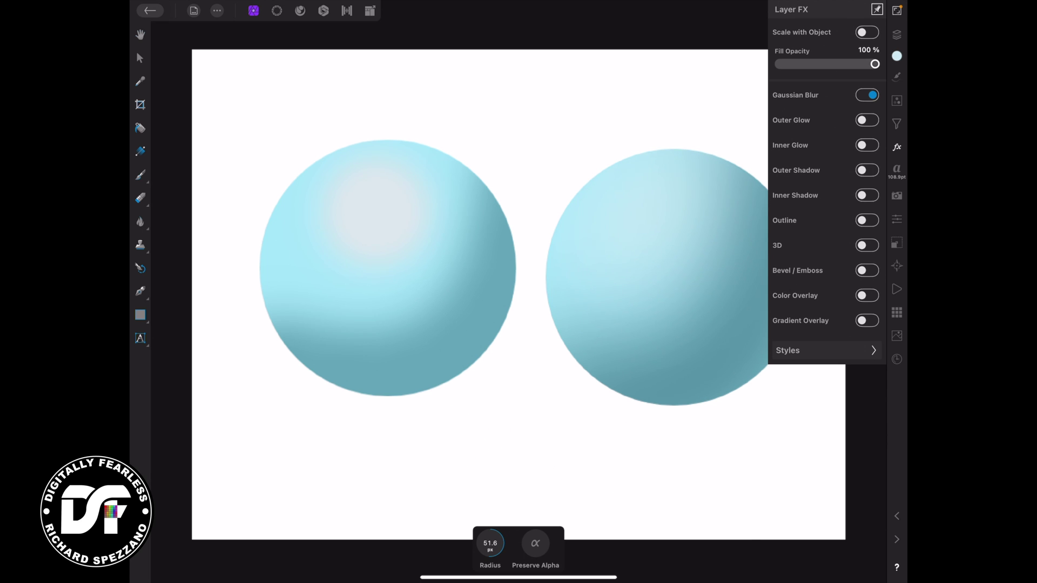
With the Move Tool, collapse the right sphere's layer stack and select the left sphere's layer.
{"action": "left_click", "coordinate": [139, 58]}
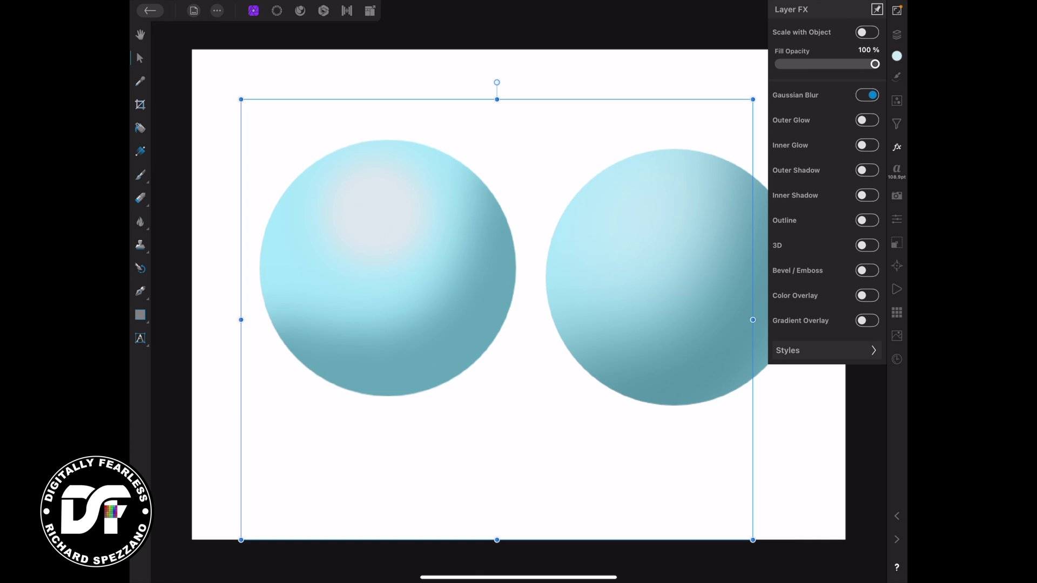
{"action": "left_click", "coordinate": [896, 34]}
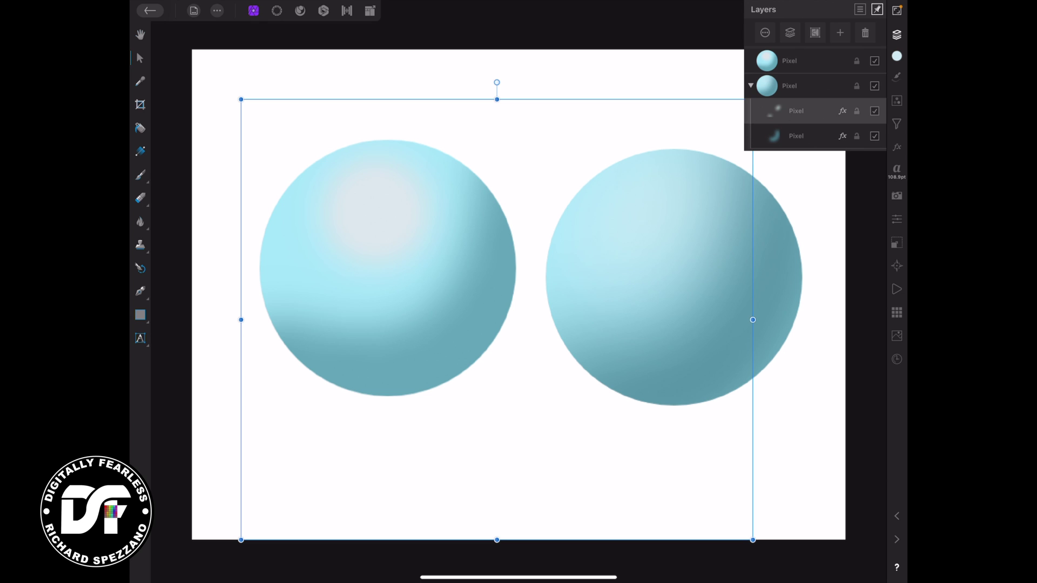
{"action": "left_click", "coordinate": [751, 85]}
{"action": "left_click", "coordinate": [788, 60]}
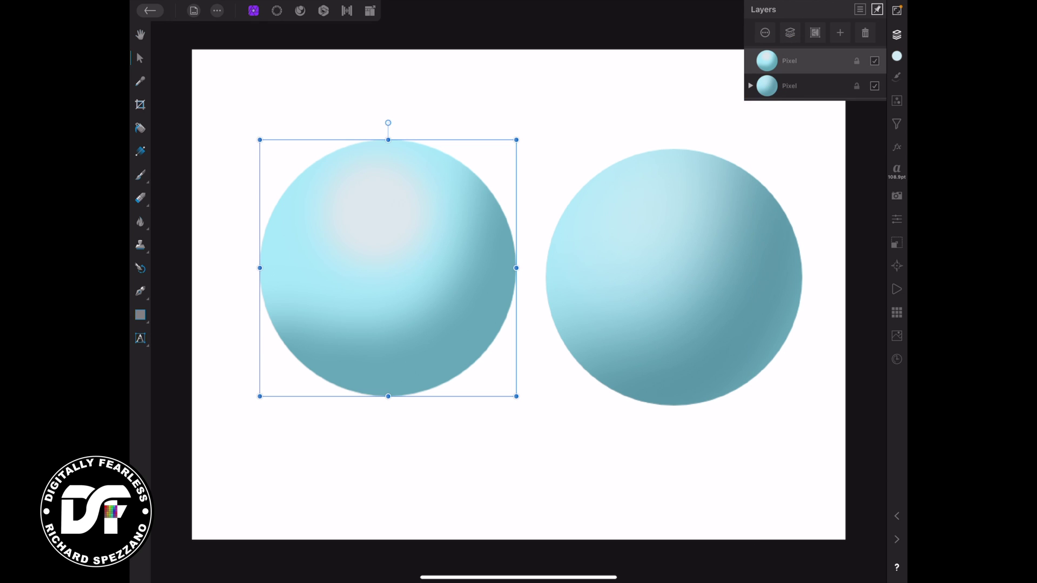